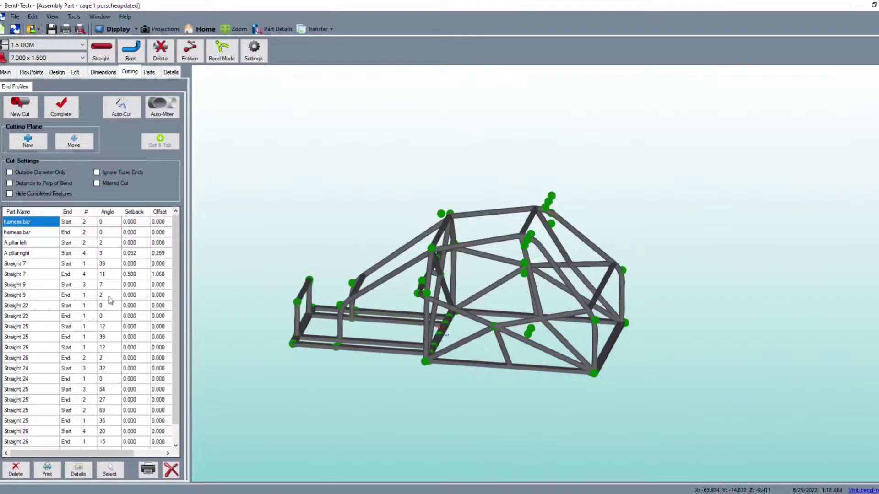
Step: Inspect the Straight 7 End cut on the cage and open the cutting details of the Straight 22 Start cut
{"action": "left_click", "coordinate": [28, 274]}
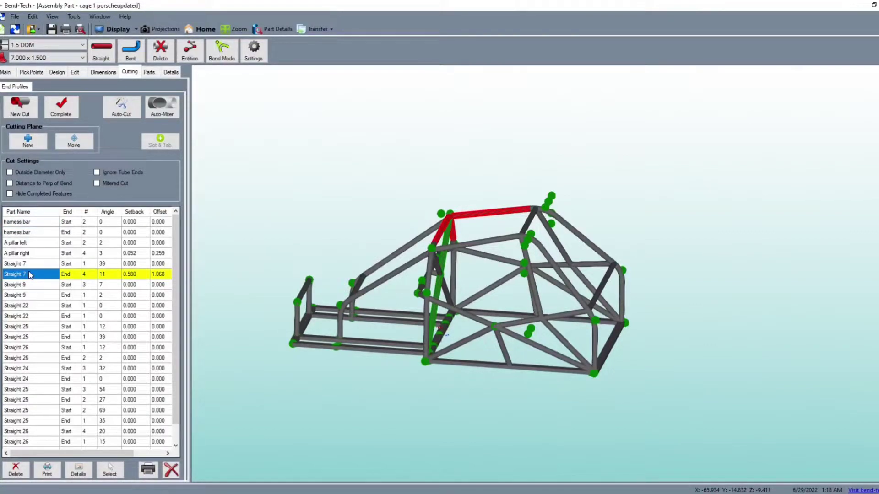
{"action": "right_click_drag", "start_coordinate": [402, 151], "coordinate": [377, 168]}
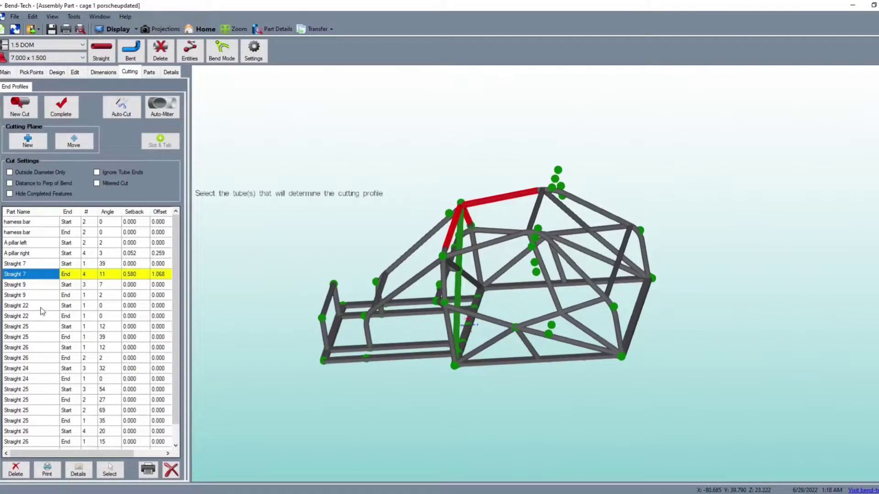
{"action": "left_click", "coordinate": [41, 307]}
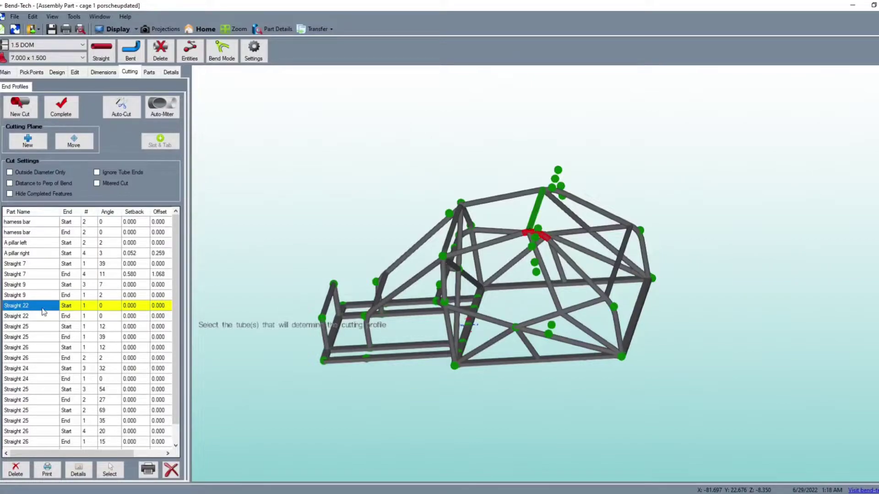
{"action": "left_click", "coordinate": [78, 473]}
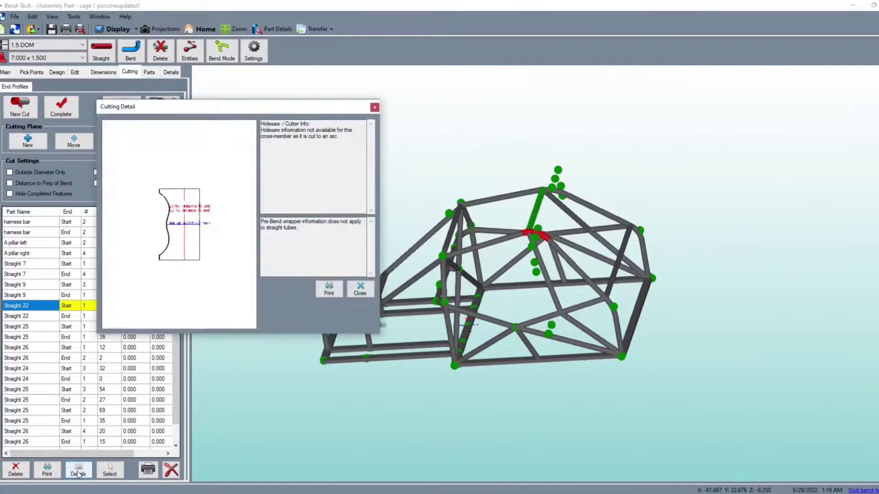
Step: Print the Straight 22 Start cut wrapper with Microsoft Print to PDF, replacing cutwrappers.pdf in the parts folder, and close the cutting details
{"action": "left_click", "coordinate": [330, 290]}
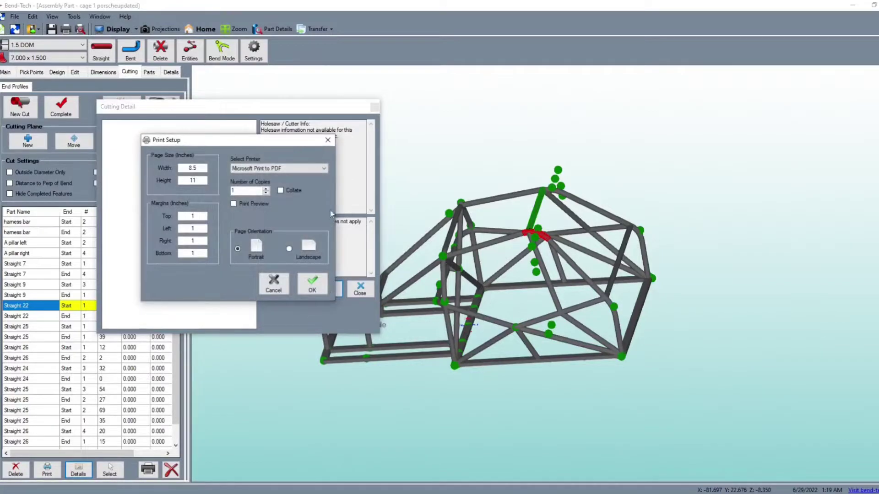
{"action": "left_click", "coordinate": [237, 170]}
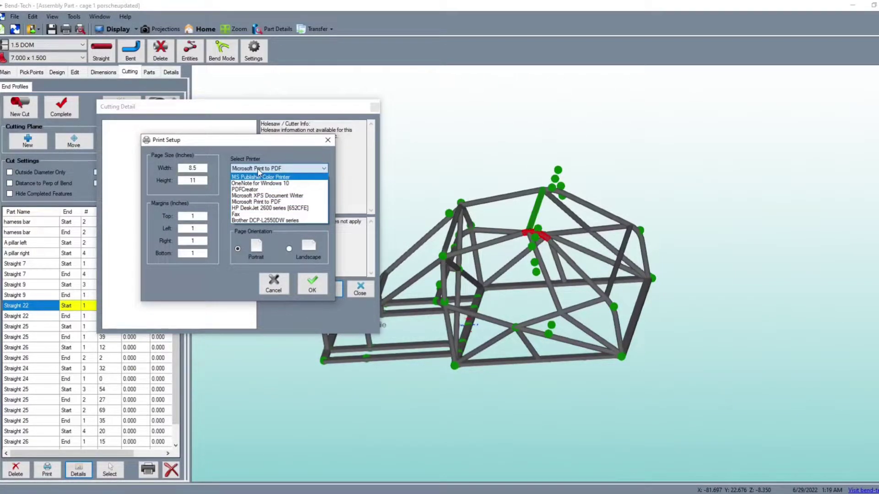
{"action": "left_click", "coordinate": [267, 201]}
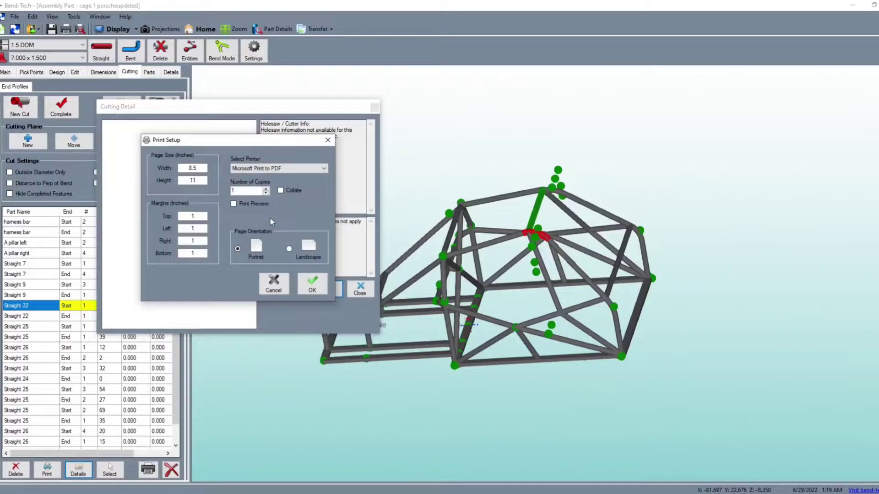
{"action": "left_click", "coordinate": [317, 287]}
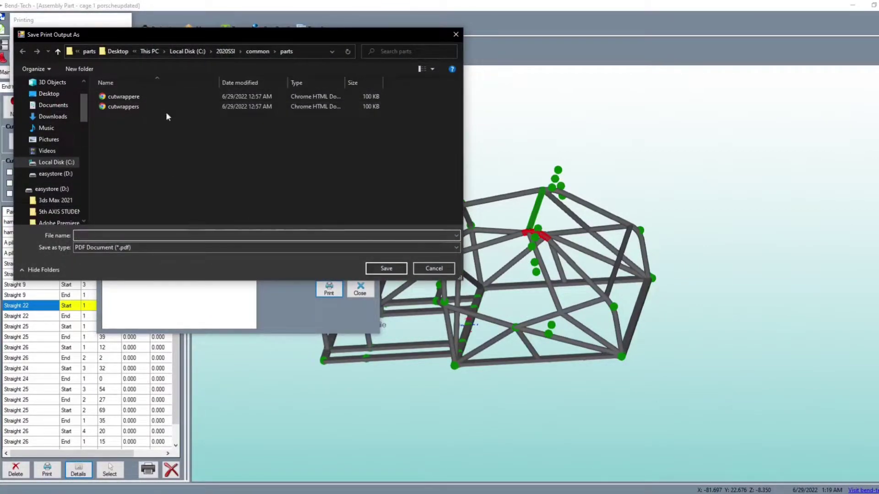
{"action": "left_click", "coordinate": [135, 107]}
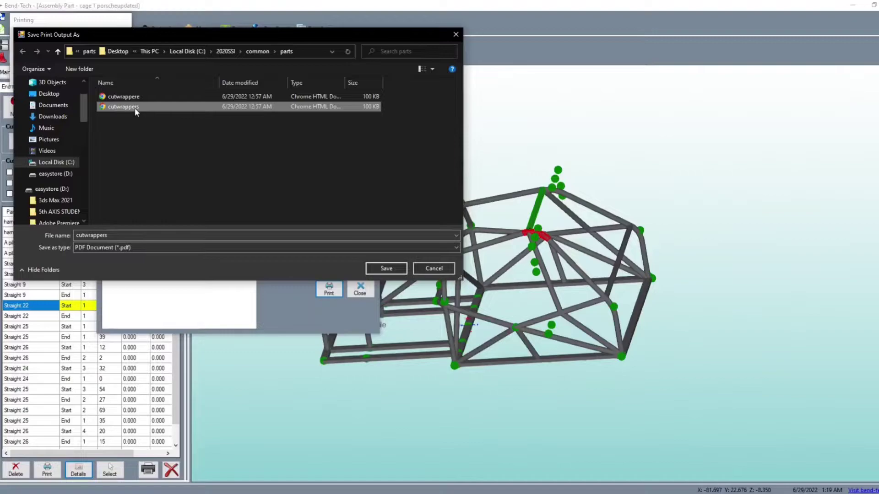
{"action": "left_click", "coordinate": [382, 266]}
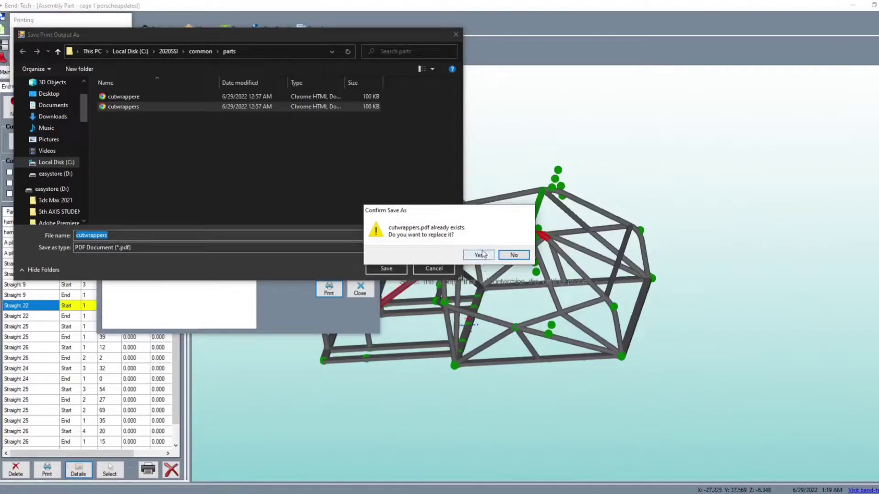
{"action": "left_click", "coordinate": [480, 256]}
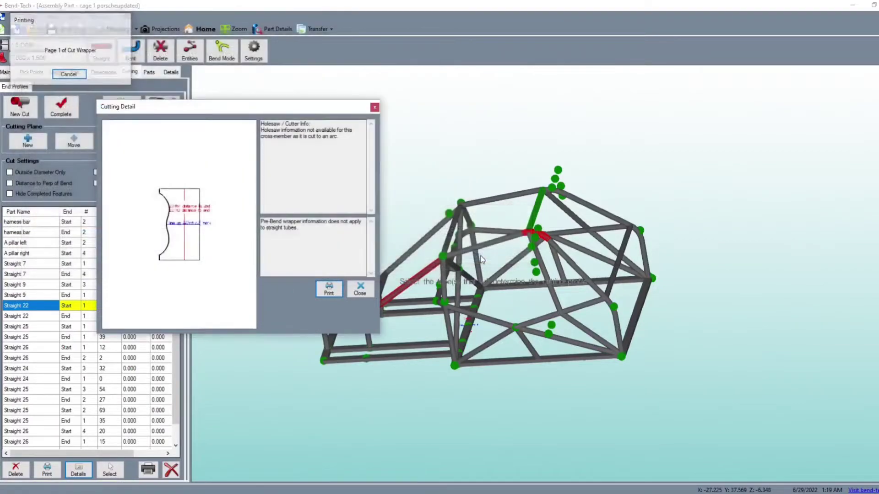
{"action": "left_click", "coordinate": [361, 293]}
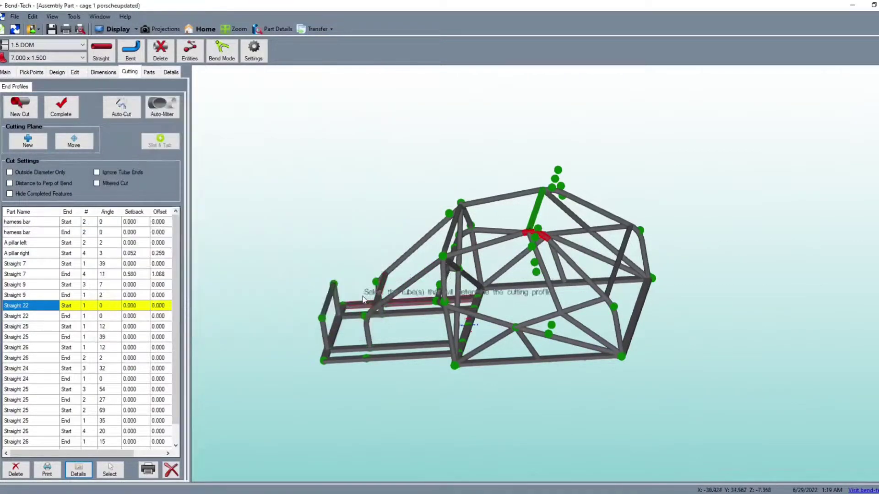
Step: Print the Straight 22 End cut wrapper to PDF, replacing cutwrappere.pdf in the parts folder, and close its cutting details
{"action": "left_click", "coordinate": [64, 316]}
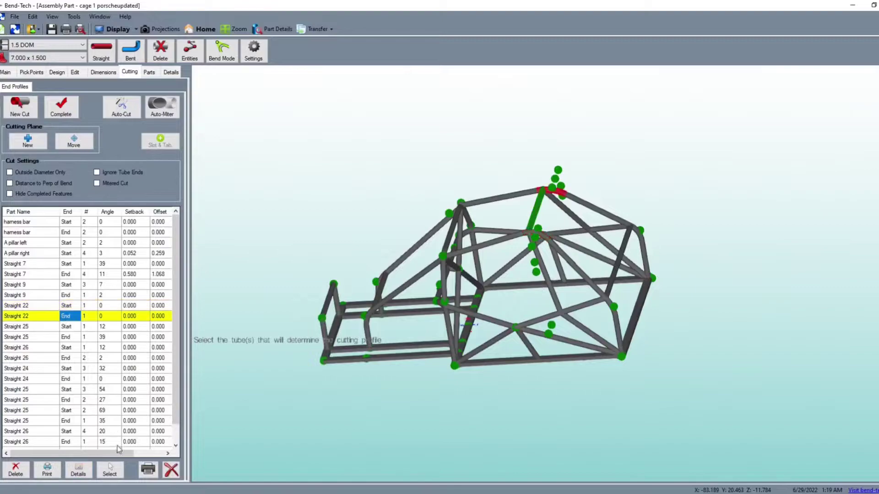
{"action": "left_click", "coordinate": [78, 470]}
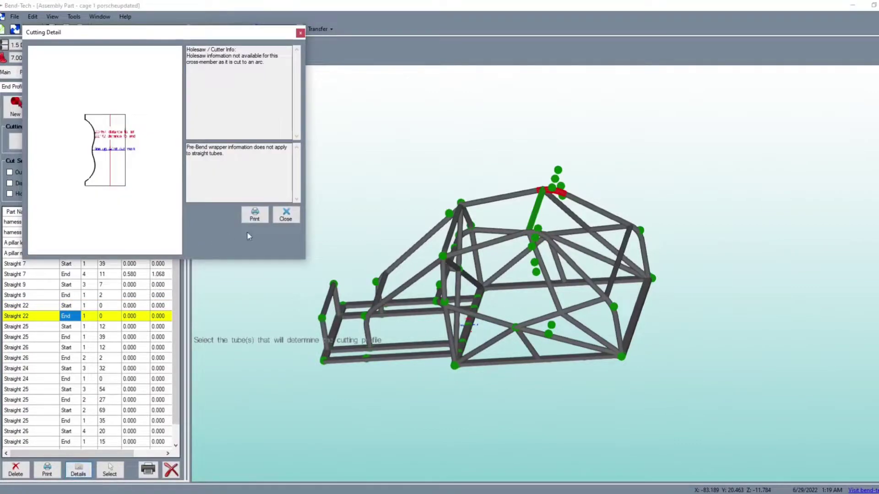
{"action": "left_click", "coordinate": [259, 216]}
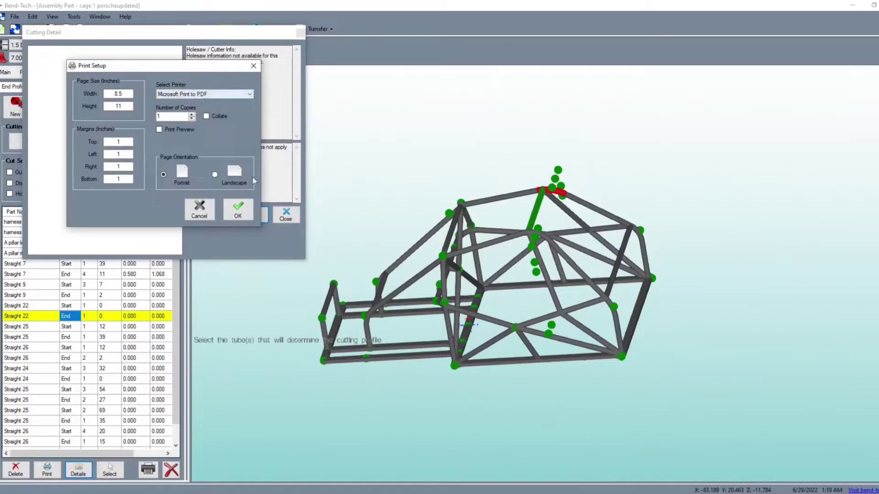
{"action": "left_click", "coordinate": [238, 211]}
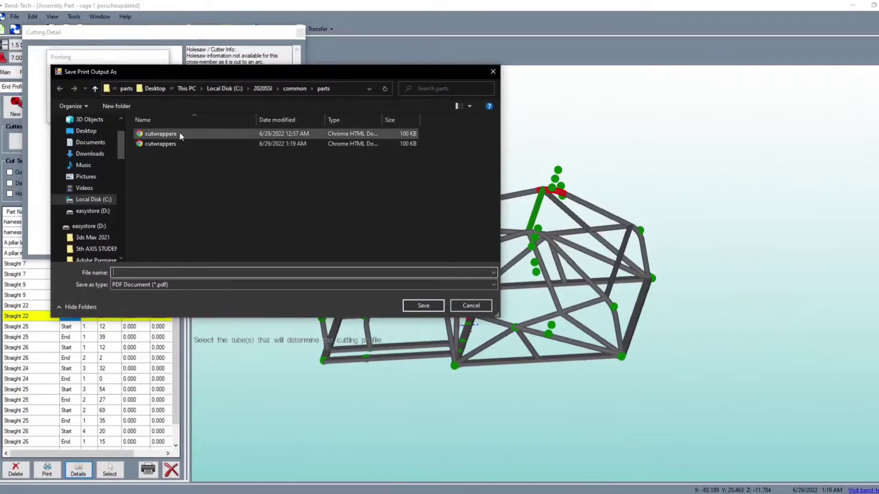
{"action": "left_click", "coordinate": [179, 133]}
{"action": "left_click", "coordinate": [424, 305]}
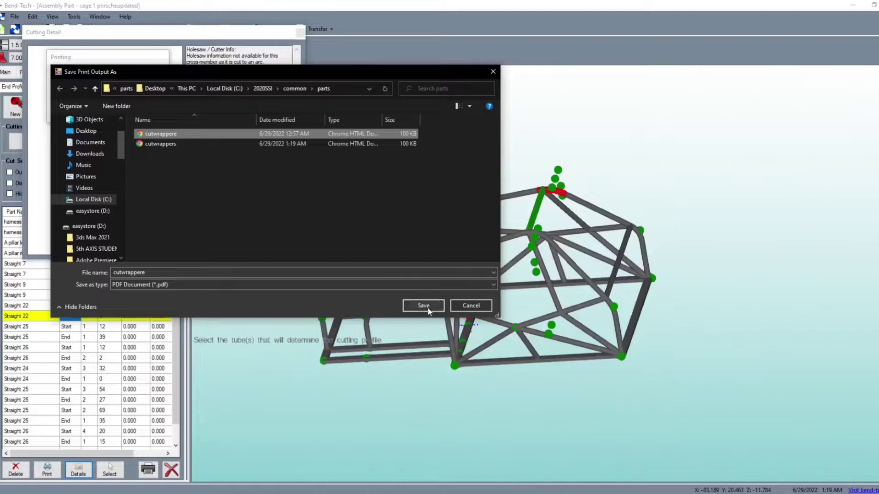
{"action": "left_click", "coordinate": [478, 256]}
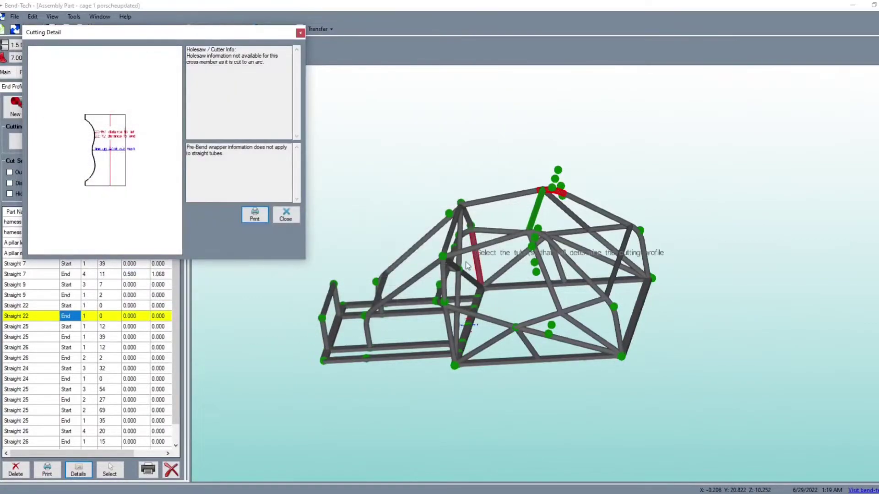
{"action": "left_click", "coordinate": [296, 223]}
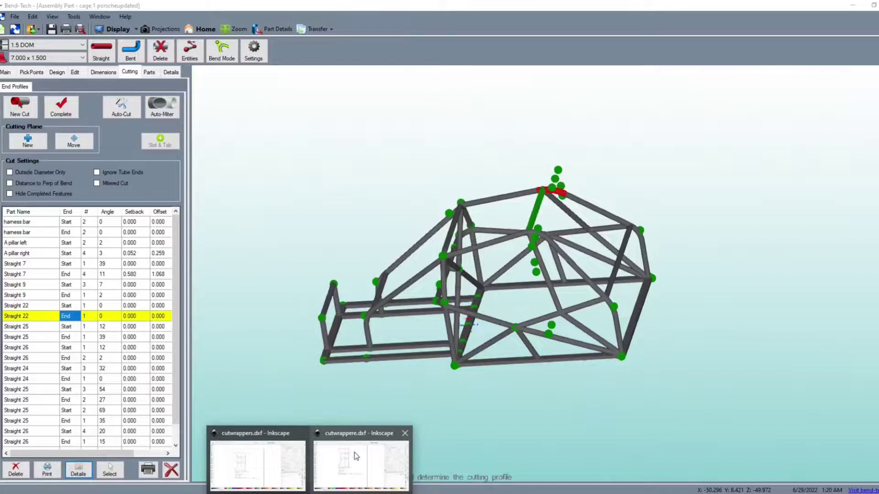
Step: Switch to the Inkscape window showing the Start cut wrapper, cutwrappers.dxf
{"action": "mouse_move", "coordinate": [354, 453]}
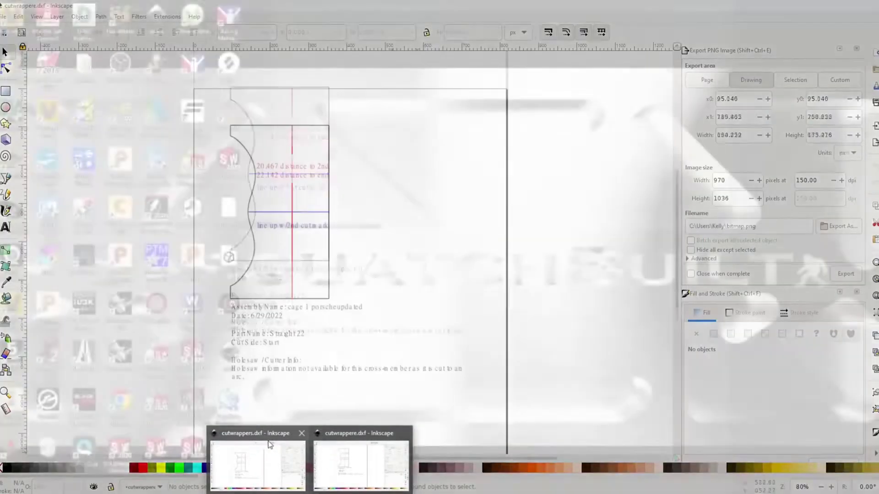
{"action": "left_click", "coordinate": [269, 445]}
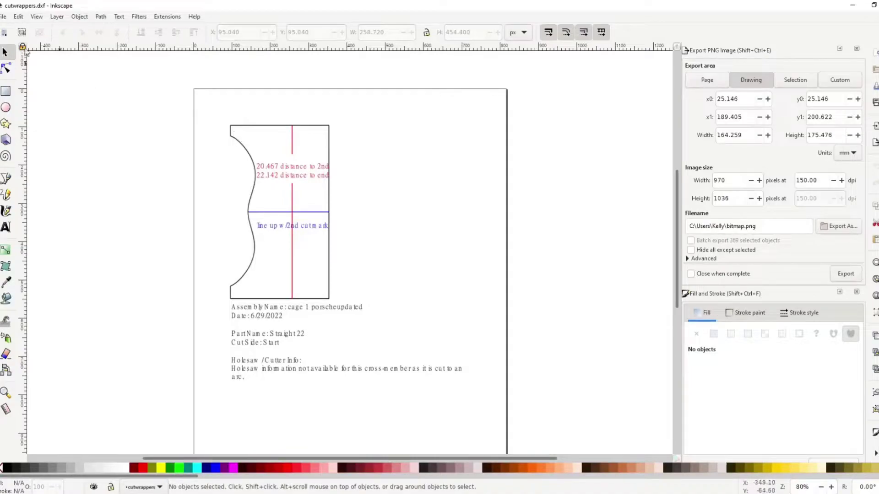
{"action": "left_click", "coordinate": [7, 18]}
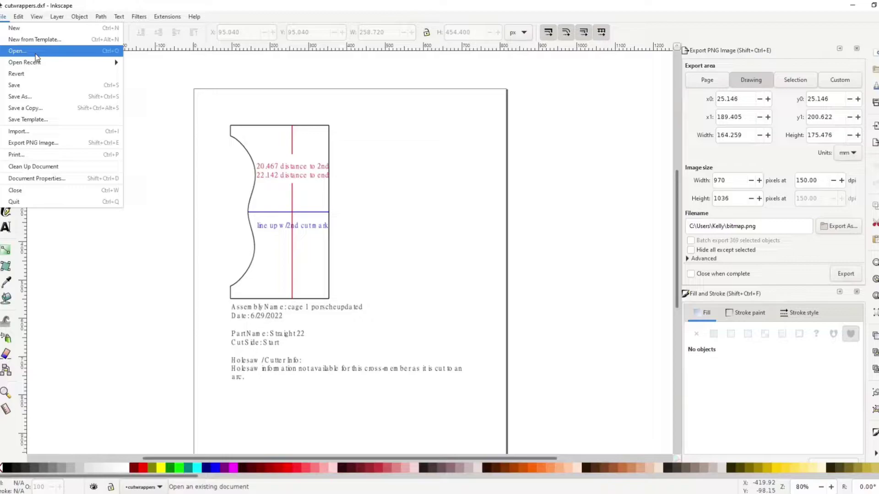
{"action": "left_click", "coordinate": [400, 180]}
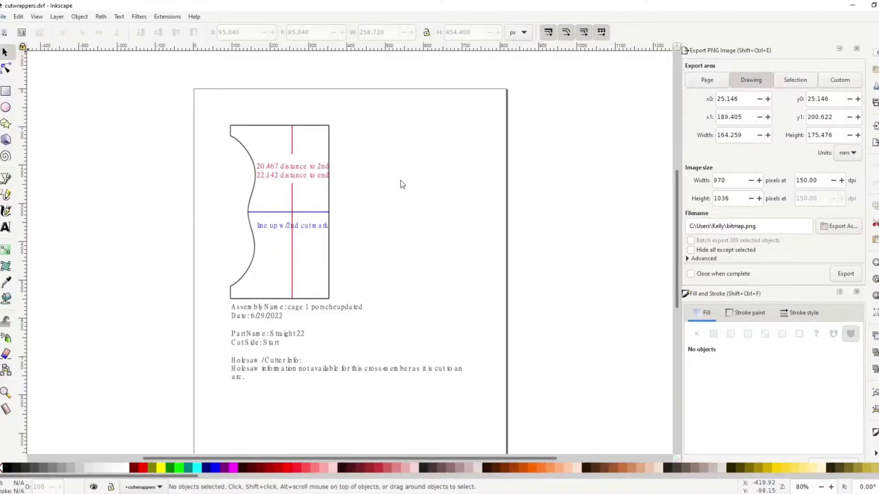
Step: Save the drawing under the name cutwrappers in Desktop Cutting Plotter (AutoCAD DXF R14) format in the parts folder
{"action": "left_click", "coordinate": [3, 18]}
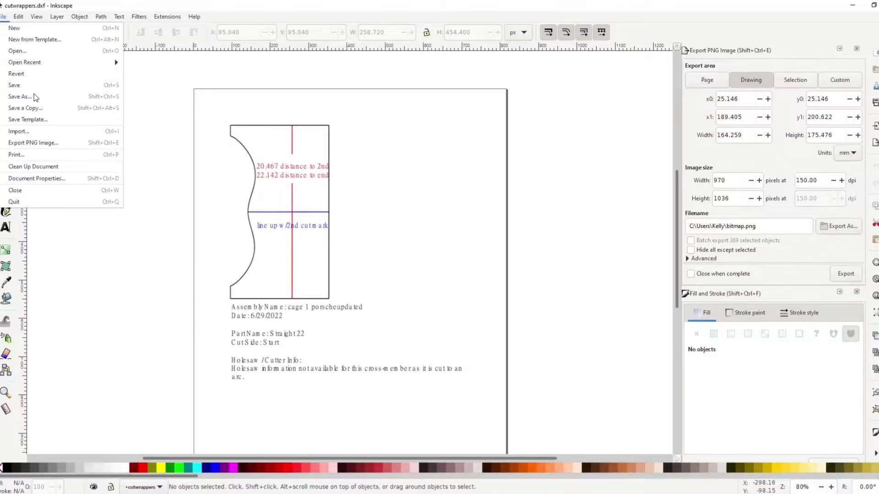
{"action": "left_click", "coordinate": [33, 97]}
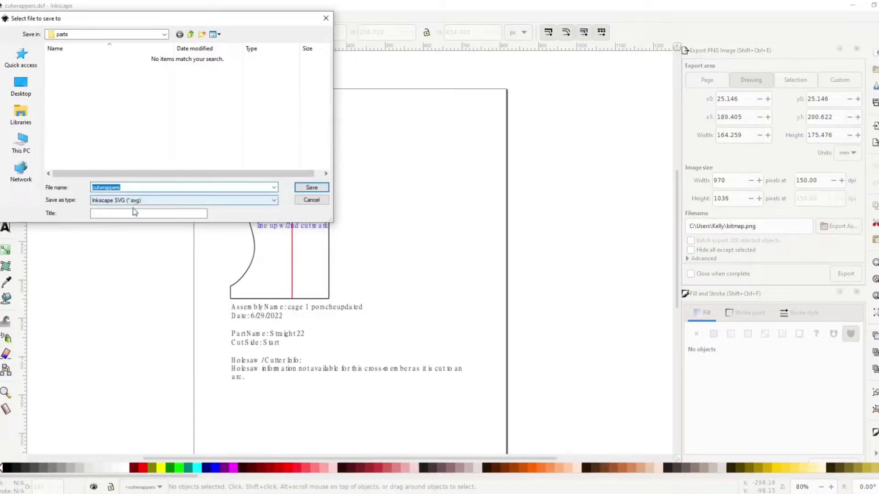
{"action": "left_click", "coordinate": [143, 201]}
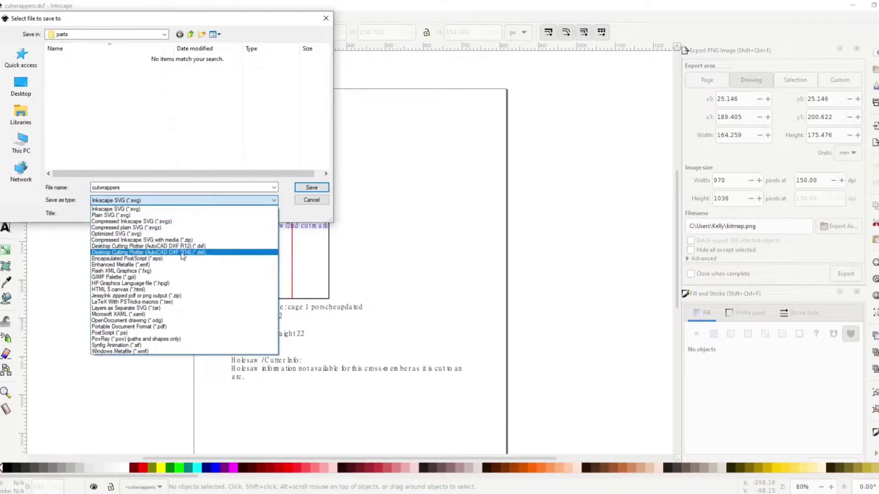
{"action": "left_click", "coordinate": [182, 256]}
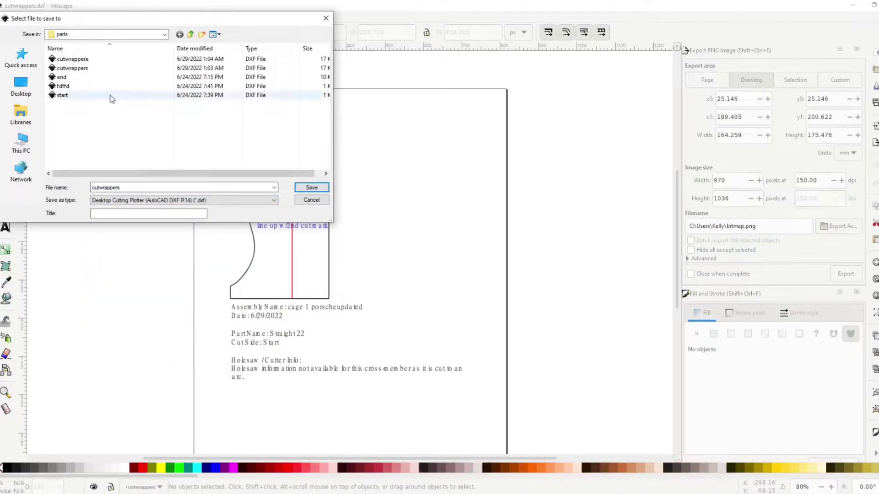
{"action": "left_click", "coordinate": [96, 67]}
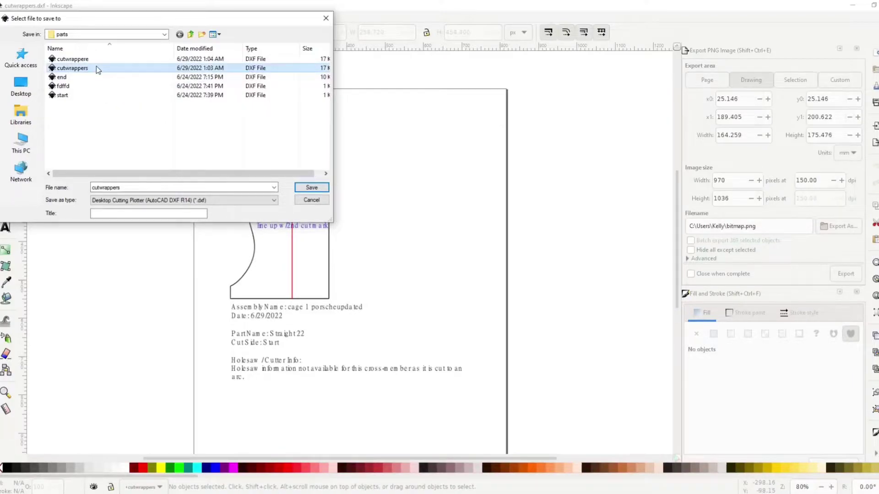
{"action": "left_click", "coordinate": [312, 189]}
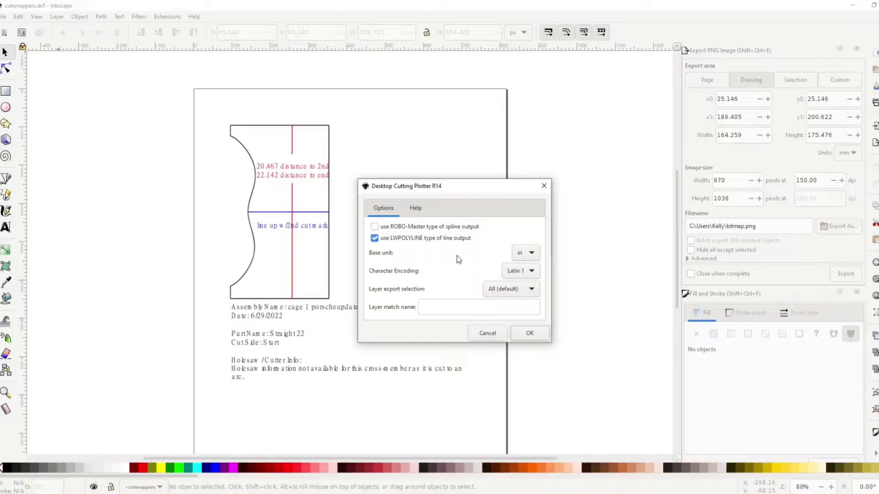
Step: Export the DXF with inches (in) as the base unit, replacing the existing cutwrappers.dxf
{"action": "left_click", "coordinate": [521, 254]}
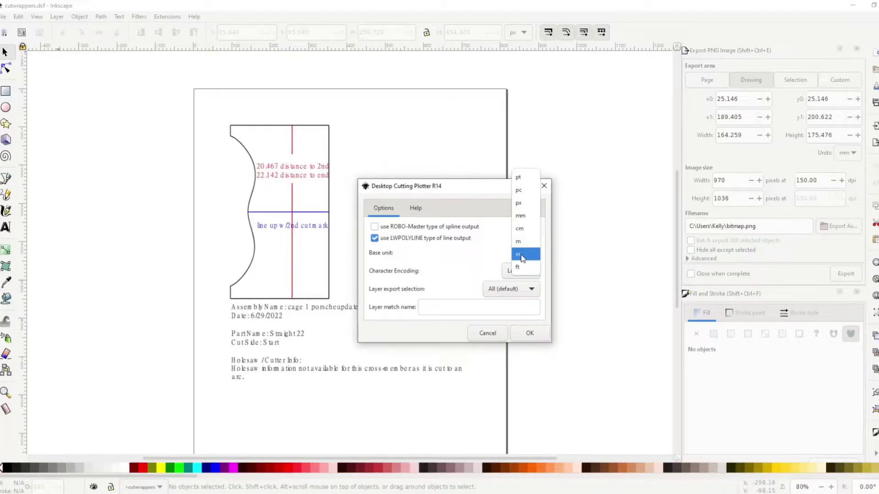
{"action": "left_click", "coordinate": [521, 255]}
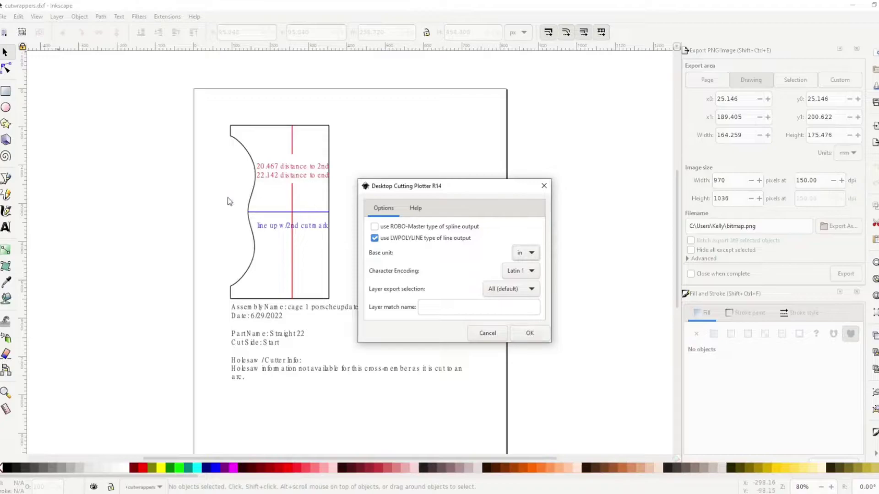
{"action": "left_click", "coordinate": [529, 337]}
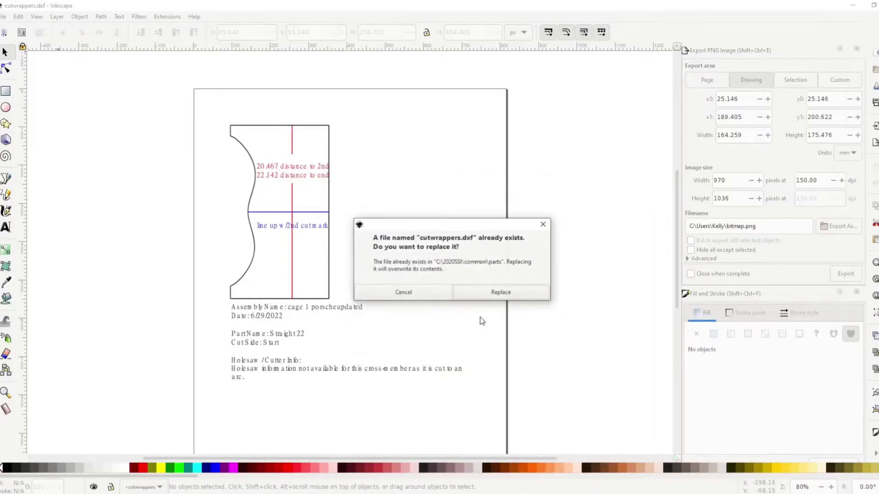
{"action": "left_click", "coordinate": [466, 292]}
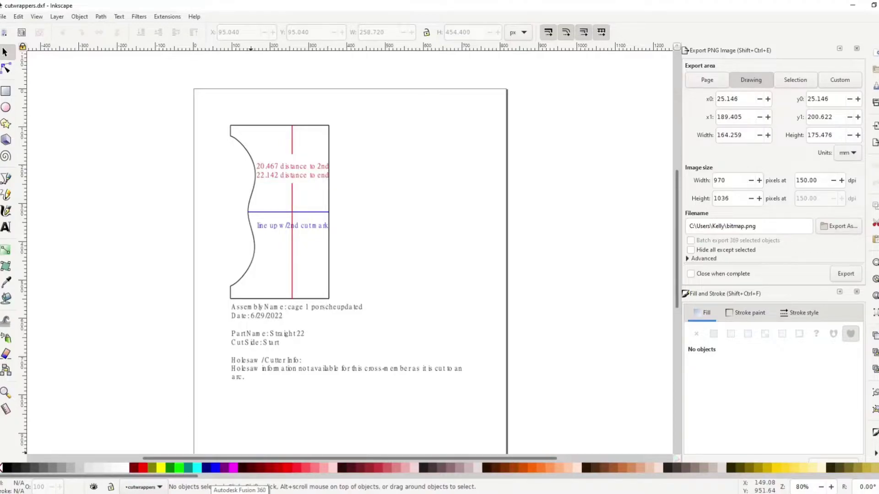
Step: Switch to Autodesk Fusion 360 and dismiss the document recovery list without opening any recovered file
{"action": "left_click", "coordinate": [239, 492]}
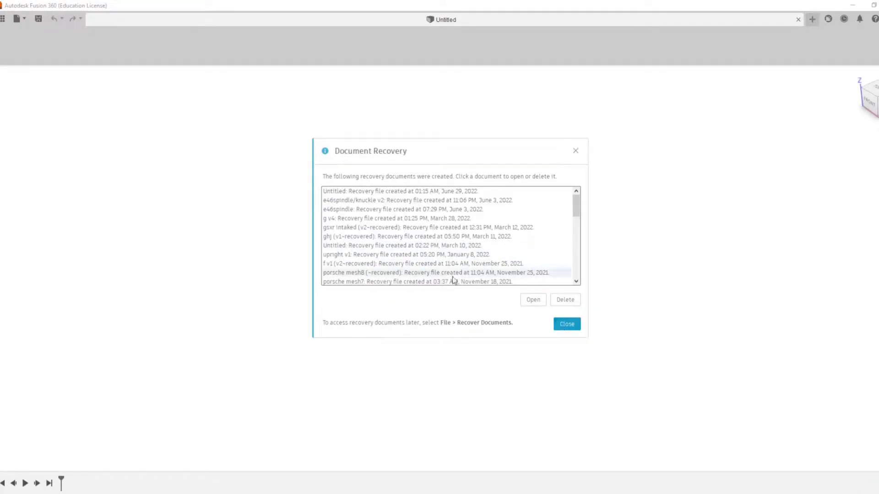
{"action": "left_click", "coordinate": [572, 328]}
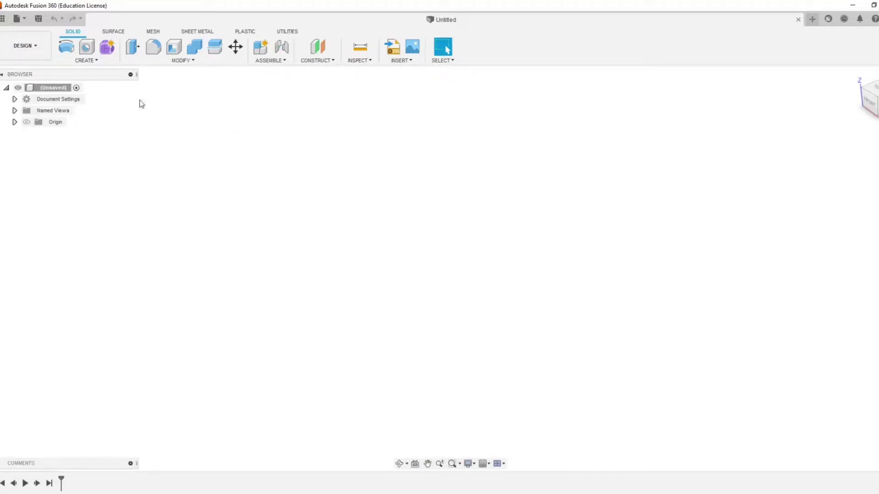
Step: Start a new sketch on the horizontal XY origin plane of the empty design
{"action": "left_click", "coordinate": [20, 28]}
{"action": "left_click", "coordinate": [391, 141]}
{"action": "left_click", "coordinate": [86, 60]}
{"action": "left_click", "coordinate": [82, 80]}
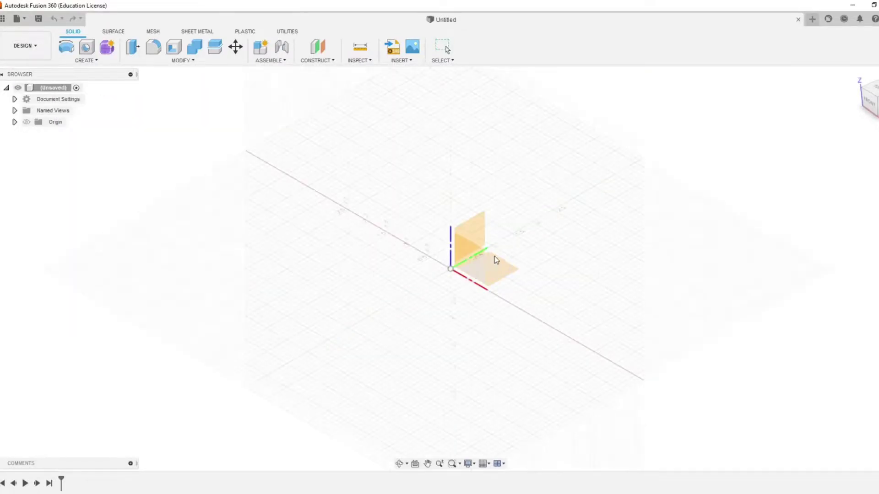
{"action": "left_click", "coordinate": [503, 266]}
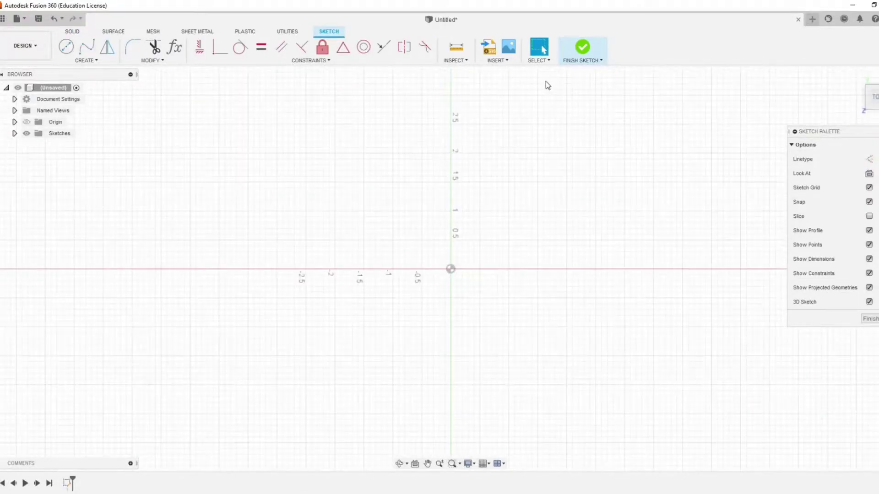
Step: Insert cutwrappers.dxf from the parts folder into the sketch in Single Sketch mode, using inches and zero X and Y distances
{"action": "left_click", "coordinate": [508, 59]}
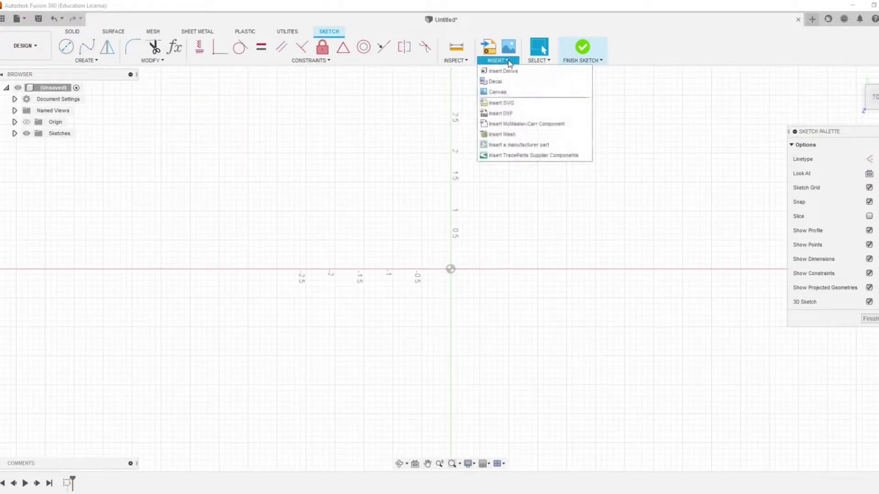
{"action": "left_click", "coordinate": [522, 113]}
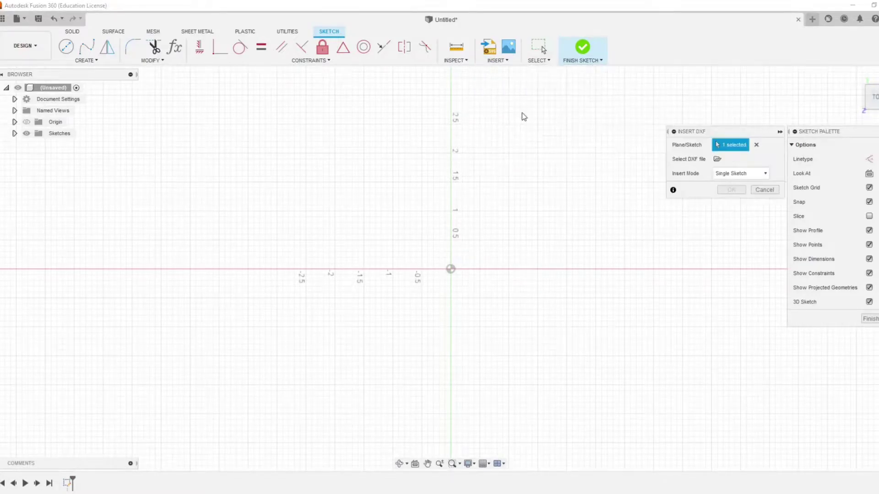
{"action": "left_click", "coordinate": [718, 160]}
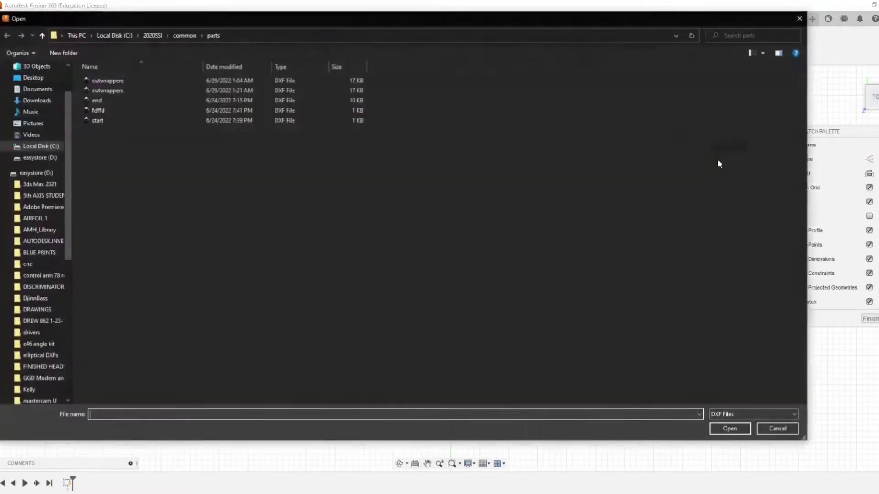
{"action": "left_click", "coordinate": [151, 90]}
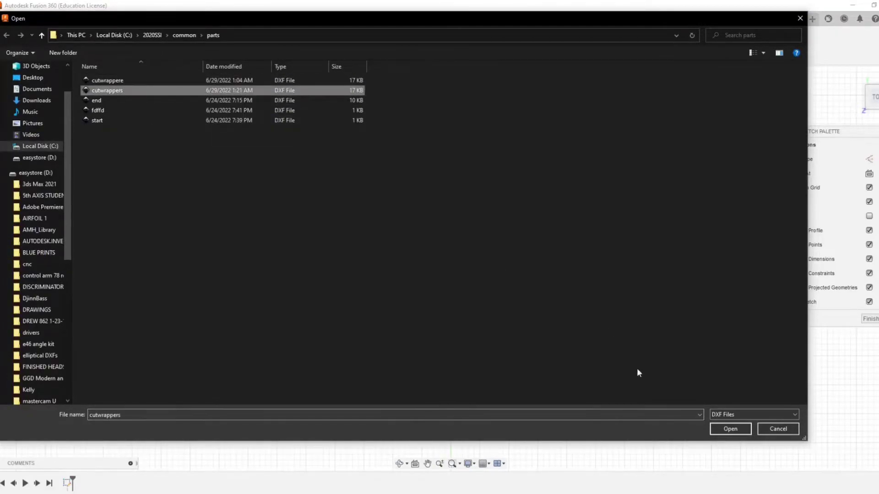
{"action": "left_click", "coordinate": [728, 429]}
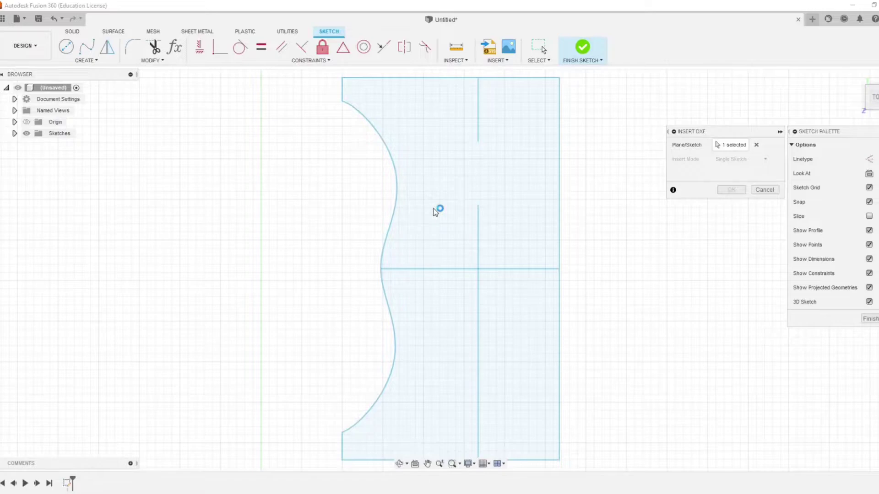
{"action": "scroll", "coordinate": [356, 234], "scroll_direction": "down", "scroll_amount": 5}
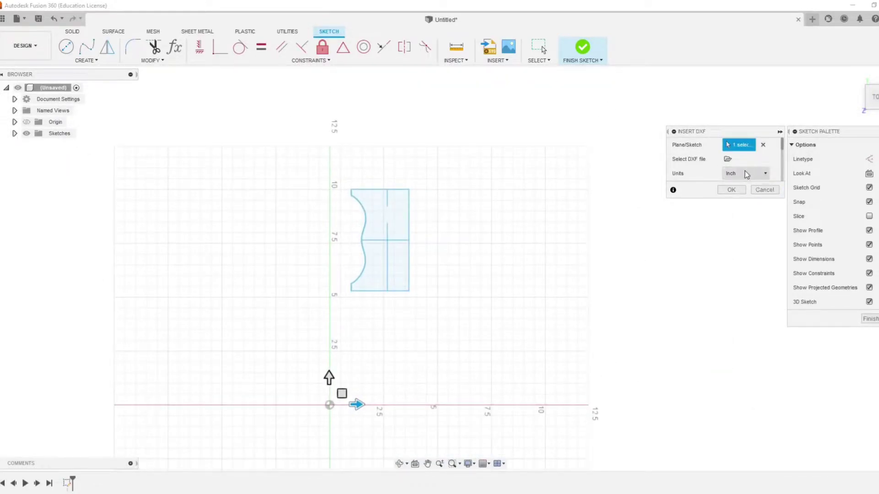
{"action": "scroll", "coordinate": [746, 174], "scroll_direction": "down", "scroll_amount": 3}
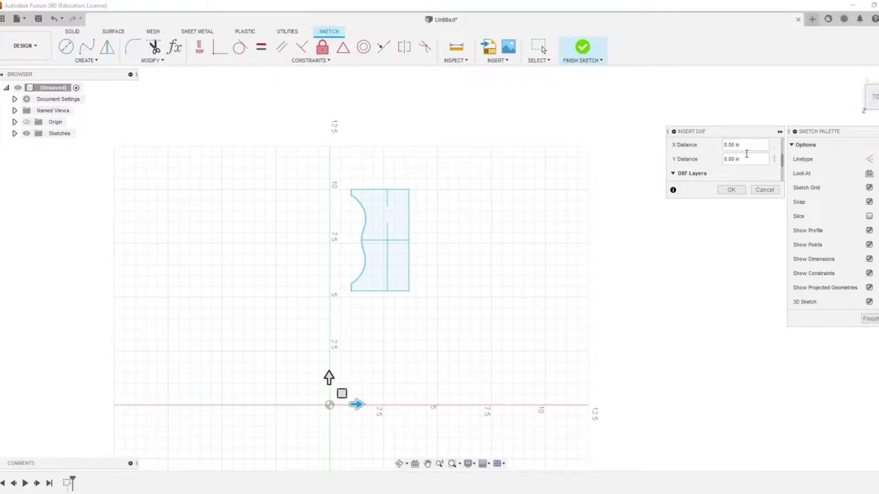
{"action": "left_click", "coordinate": [730, 191]}
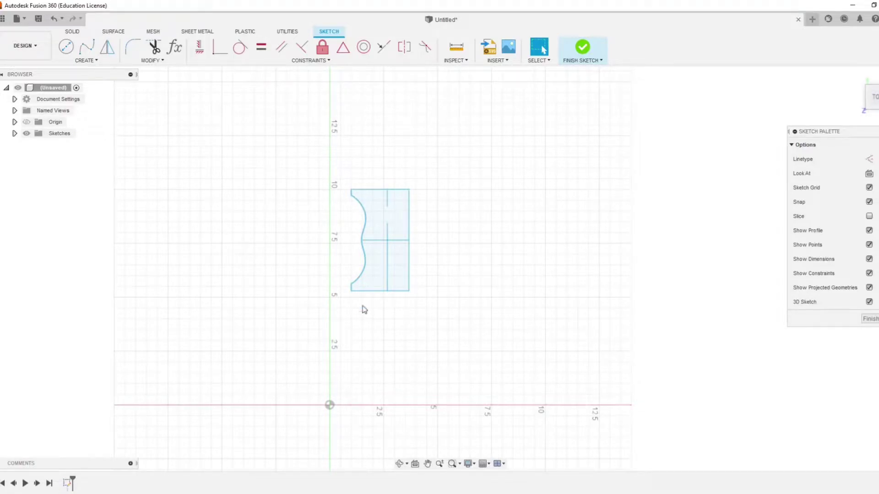
Step: Measure the length of the long straight edge opposite the curved cut on the imported wrapper
{"action": "left_click", "coordinate": [371, 291]}
{"action": "left_click", "coordinate": [410, 251]}
{"action": "left_click", "coordinate": [388, 177]}
{"action": "left_click", "coordinate": [456, 47]}
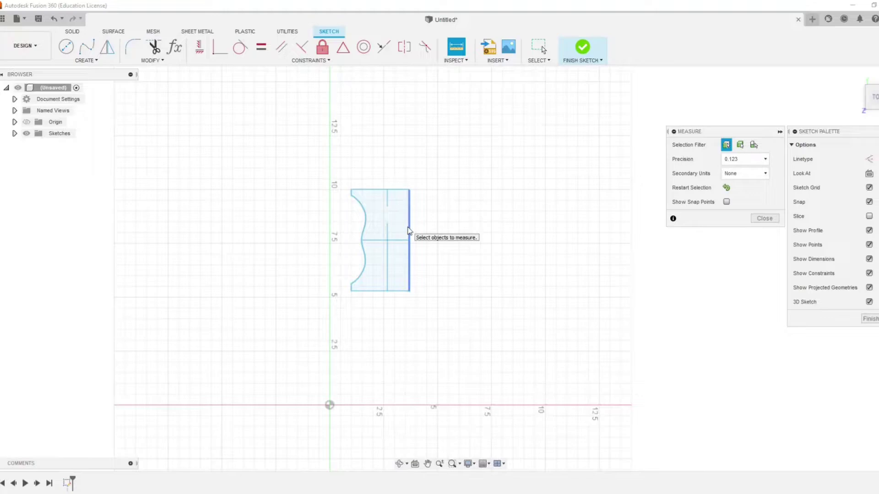
{"action": "left_click", "coordinate": [409, 231]}
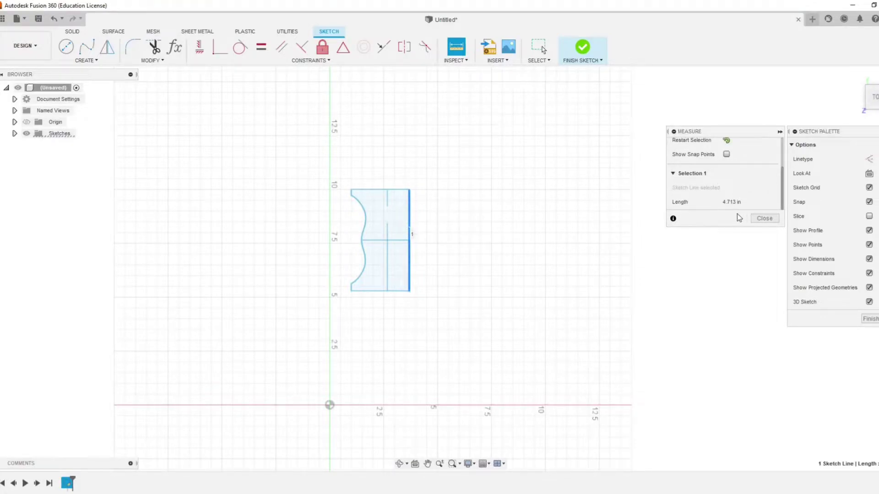
{"action": "left_click", "coordinate": [761, 221]}
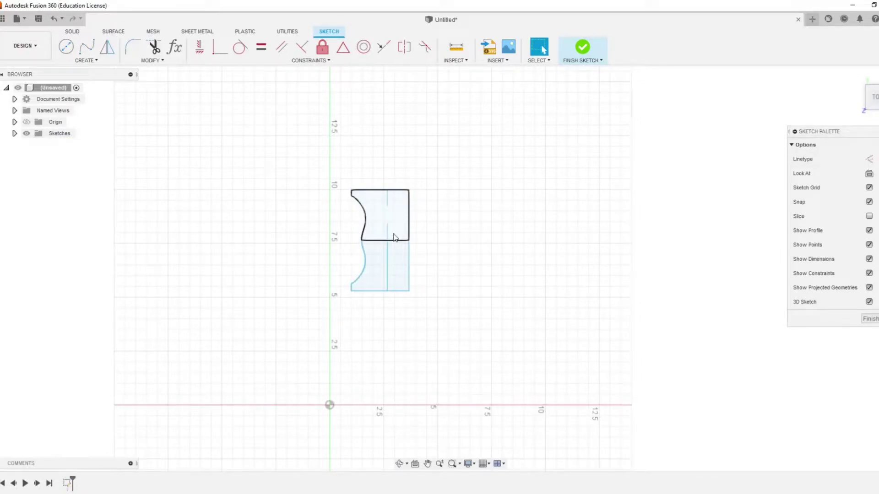
{"action": "left_click", "coordinate": [497, 61]}
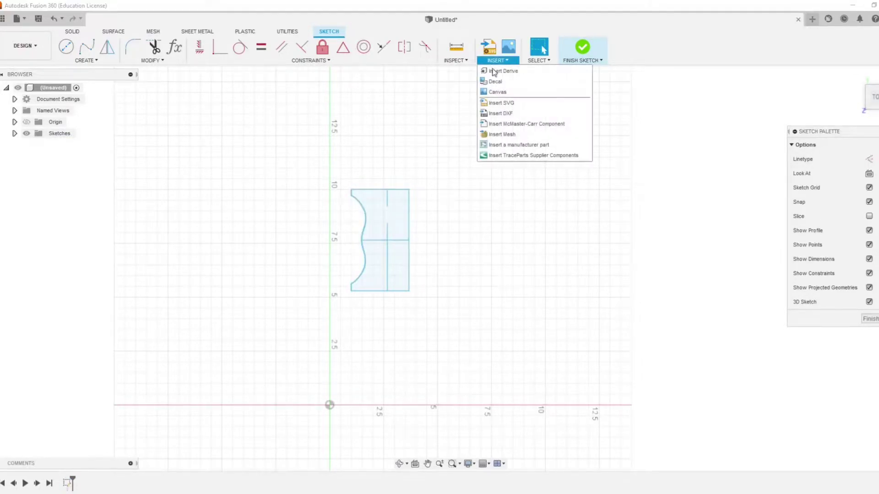
{"action": "left_click", "coordinate": [514, 115]}
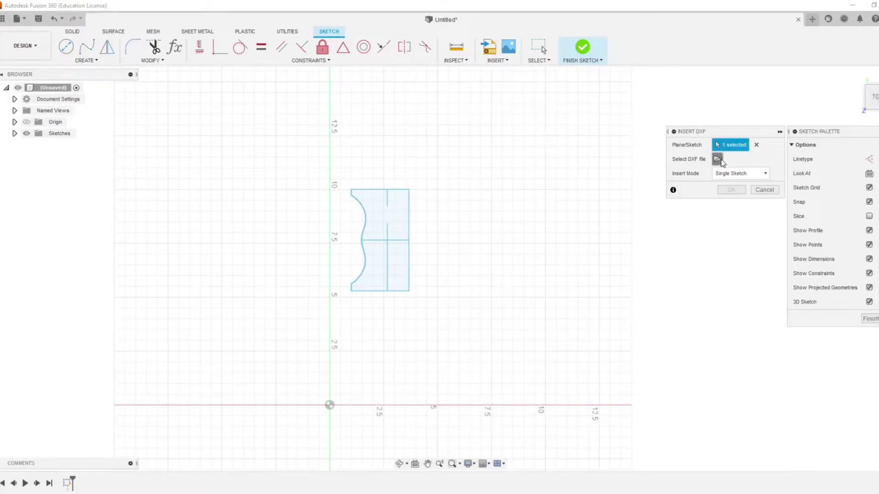
{"action": "left_click", "coordinate": [717, 160]}
{"action": "left_click", "coordinate": [118, 85]}
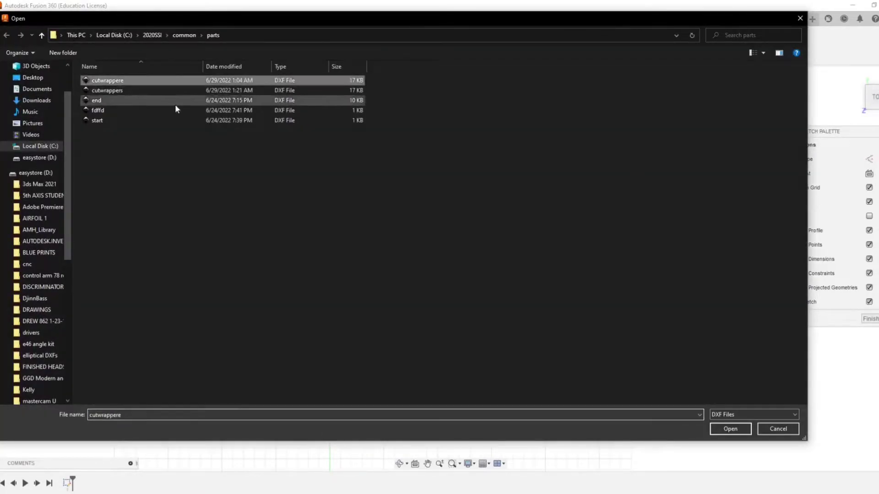
{"action": "left_click", "coordinate": [730, 429]}
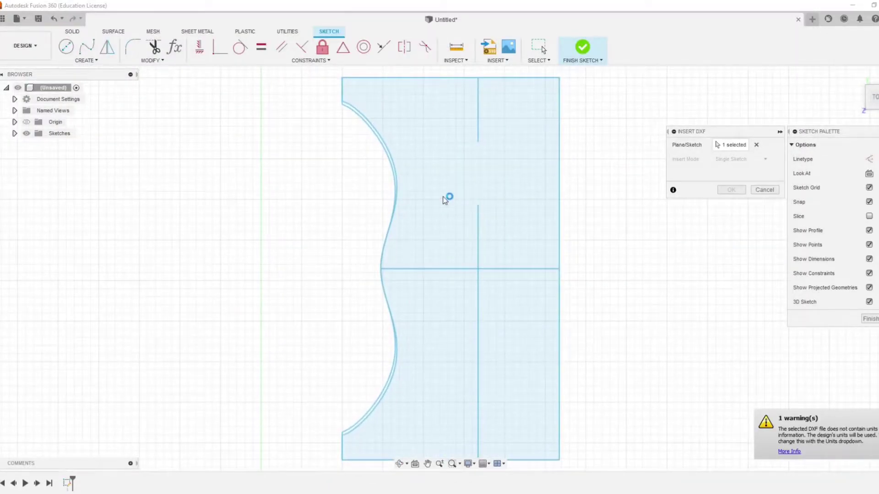
{"action": "scroll", "coordinate": [443, 198], "scroll_direction": "down", "scroll_amount": 3}
{"action": "scroll", "coordinate": [703, 156], "scroll_direction": "down", "scroll_amount": 2}
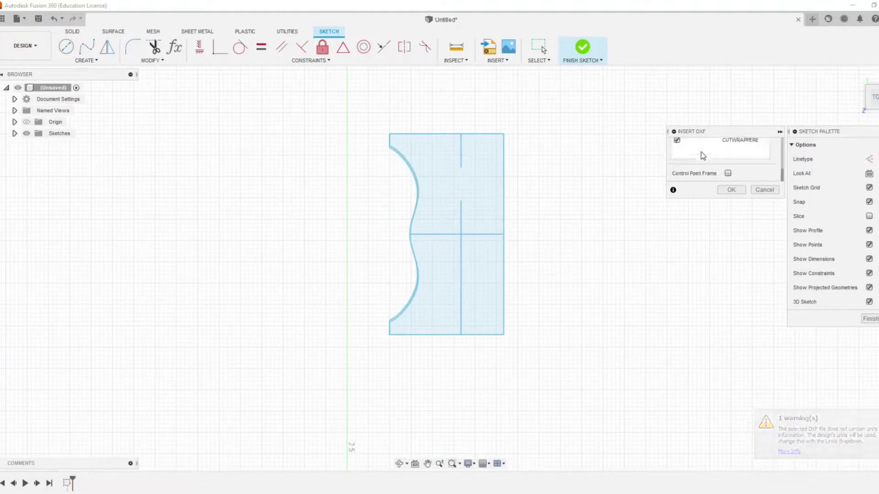
{"action": "left_click", "coordinate": [728, 173]}
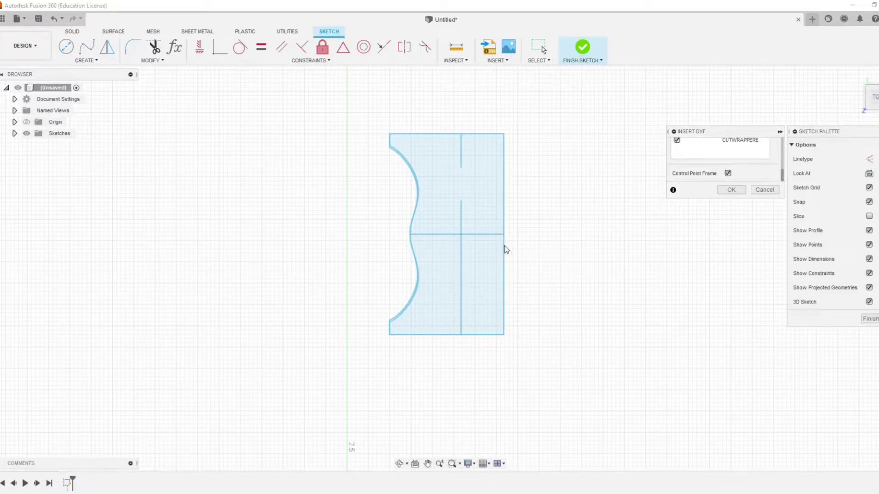
{"action": "left_click", "coordinate": [505, 248]}
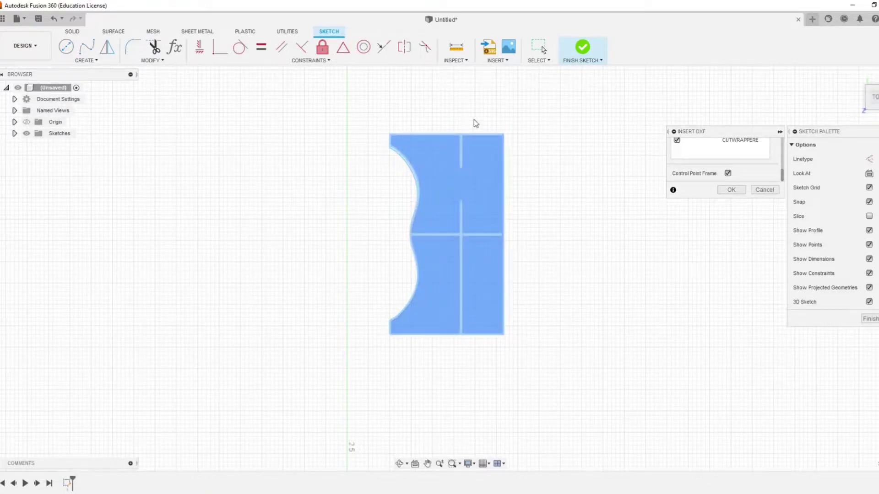
{"action": "left_click", "coordinate": [756, 188]}
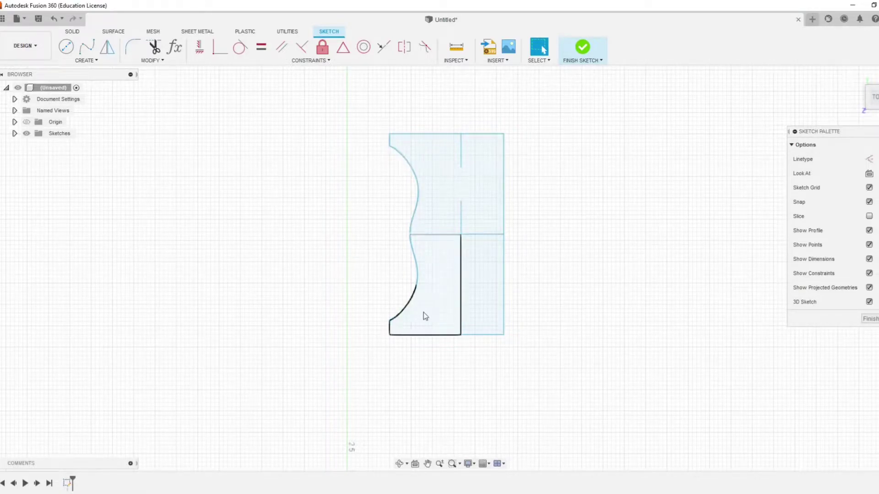
Step: Finish the first wrapper sketch and start a second sketch on the same XY origin plane
{"action": "scroll", "coordinate": [421, 255], "scroll_direction": "up", "scroll_amount": 5}
{"action": "scroll", "coordinate": [387, 160], "scroll_direction": "down", "scroll_amount": 5}
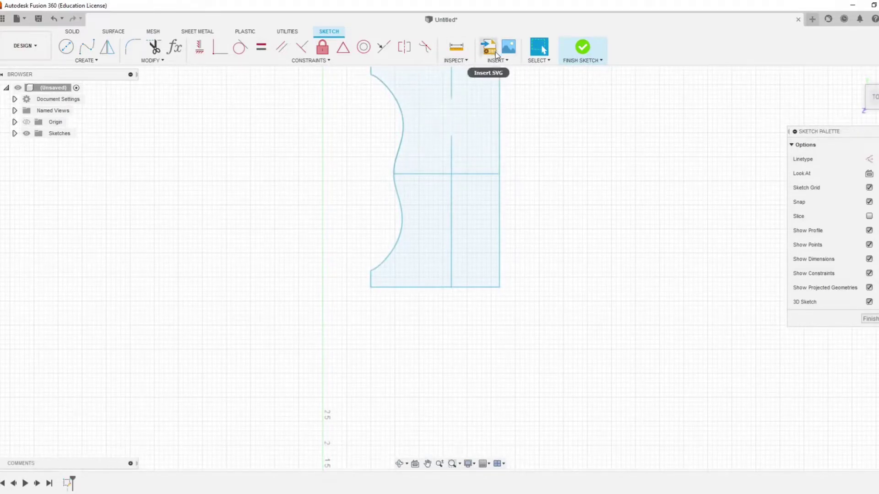
{"action": "left_click", "coordinate": [586, 47]}
{"action": "left_click", "coordinate": [79, 64]}
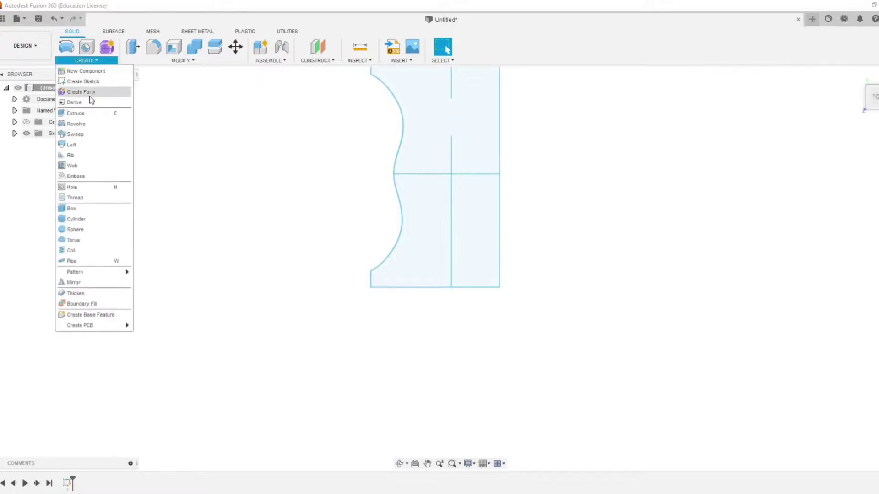
{"action": "left_click", "coordinate": [87, 81]}
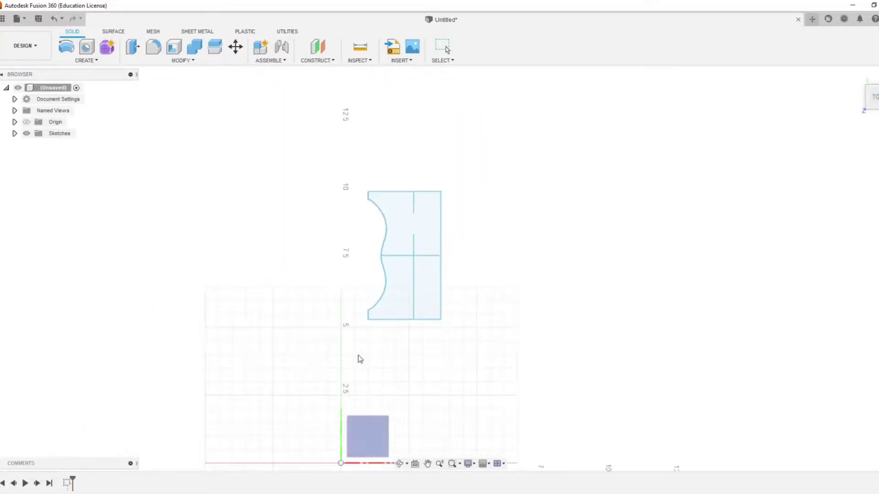
{"action": "left_click", "coordinate": [364, 435]}
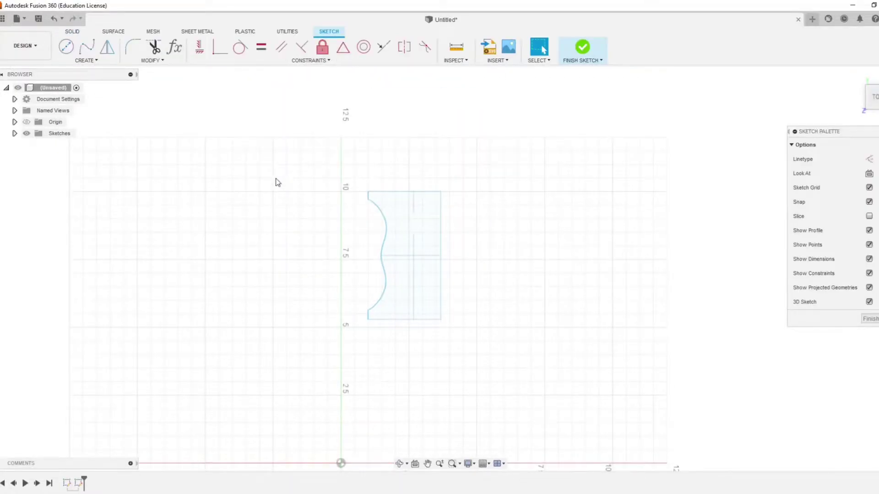
Step: Load cutwrappere.dxf from the parts folder for DXF insertion into the second sketch in Single Sketch mode
{"action": "left_click", "coordinate": [497, 60]}
{"action": "left_click", "coordinate": [521, 113]}
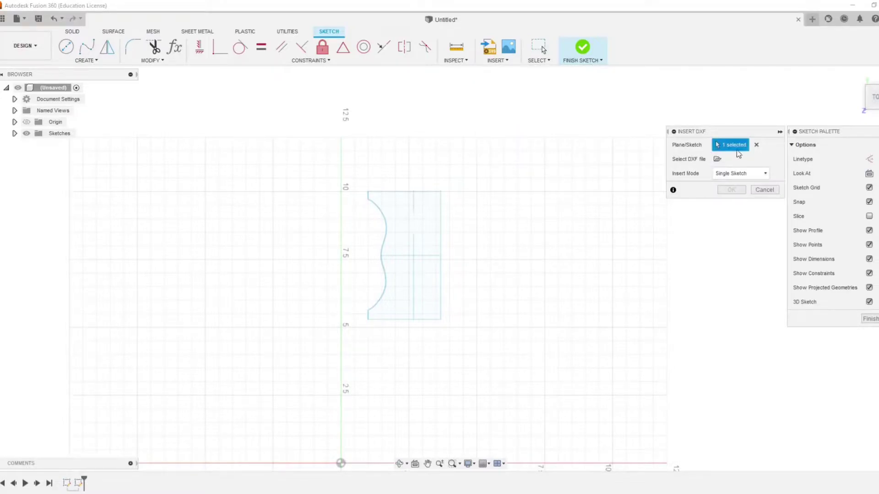
{"action": "left_click", "coordinate": [717, 159]}
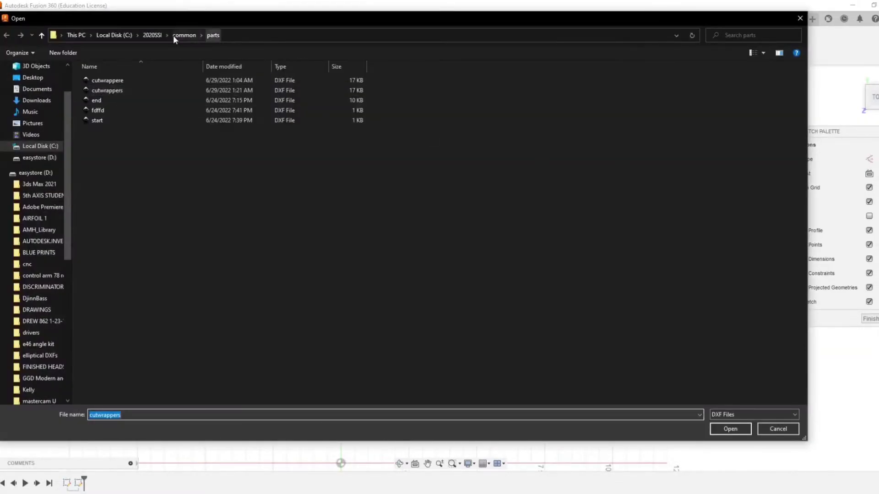
{"action": "left_click", "coordinate": [118, 83]}
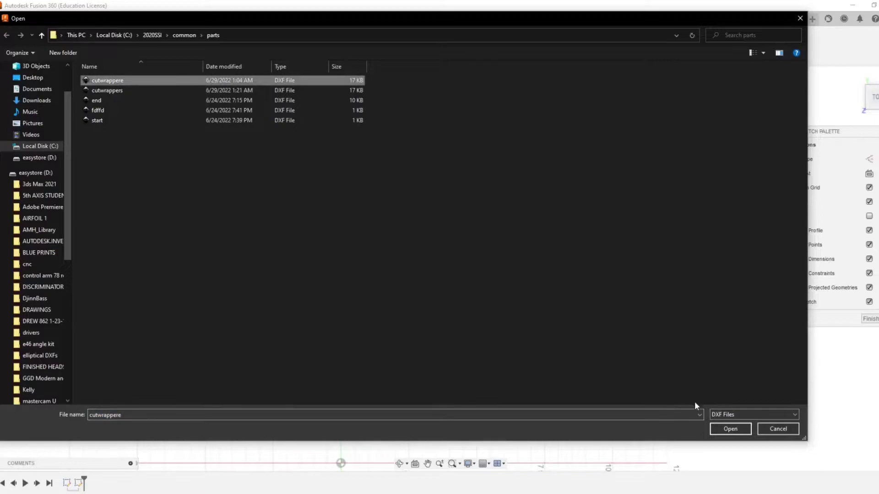
{"action": "left_click", "coordinate": [723, 429]}
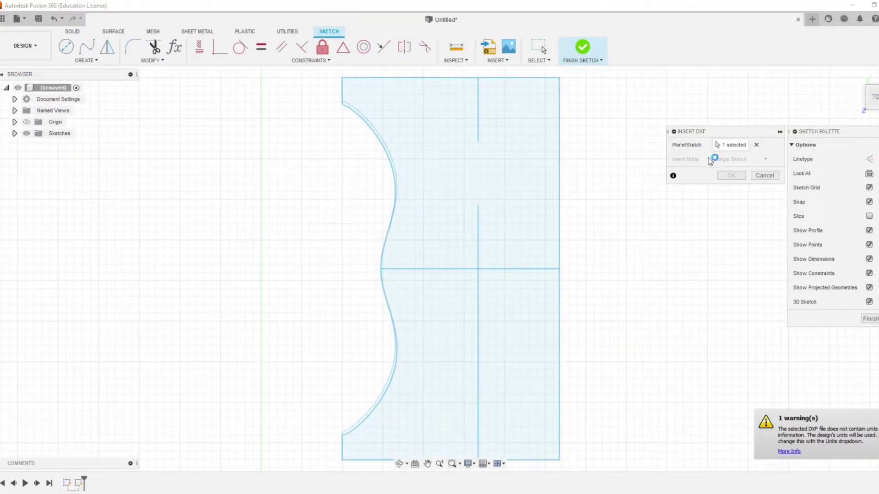
Step: Enable the Control Point Frame option for the CUTWRAPPERE insertion
{"action": "scroll", "coordinate": [706, 161], "scroll_direction": "down", "scroll_amount": 2}
{"action": "scroll", "coordinate": [705, 160], "scroll_direction": "up", "scroll_amount": 2}
{"action": "scroll", "coordinate": [705, 160], "scroll_direction": "down", "scroll_amount": 2}
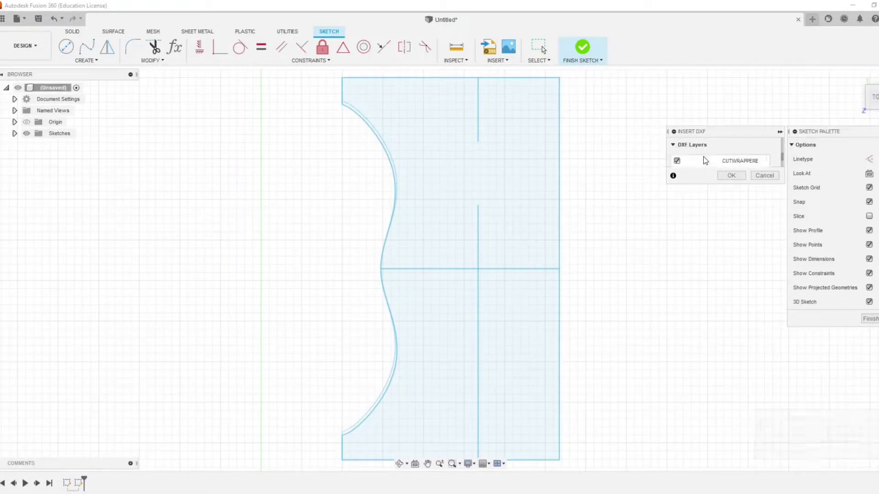
{"action": "scroll", "coordinate": [713, 171], "scroll_direction": "down", "scroll_amount": 3}
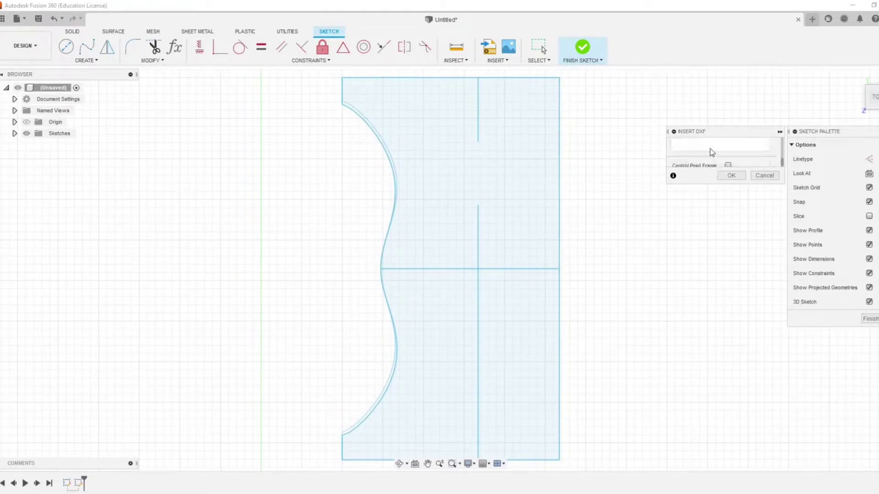
{"action": "left_click", "coordinate": [728, 159]}
Step: Offset the second wrapper 4.00 in along X from the first one and complete the DXF insertion
{"action": "scroll", "coordinate": [295, 232], "scroll_direction": "down", "scroll_amount": 8}
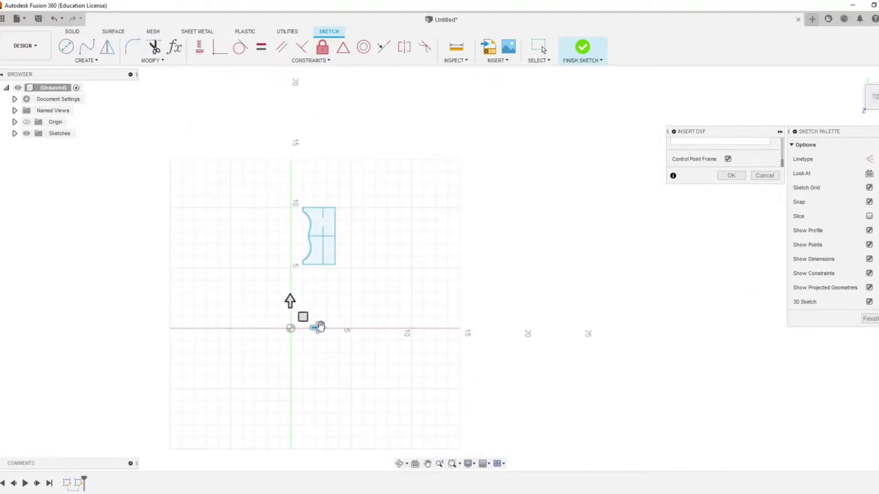
{"action": "left_click_drag", "start_coordinate": [320, 328], "coordinate": [368, 336]}
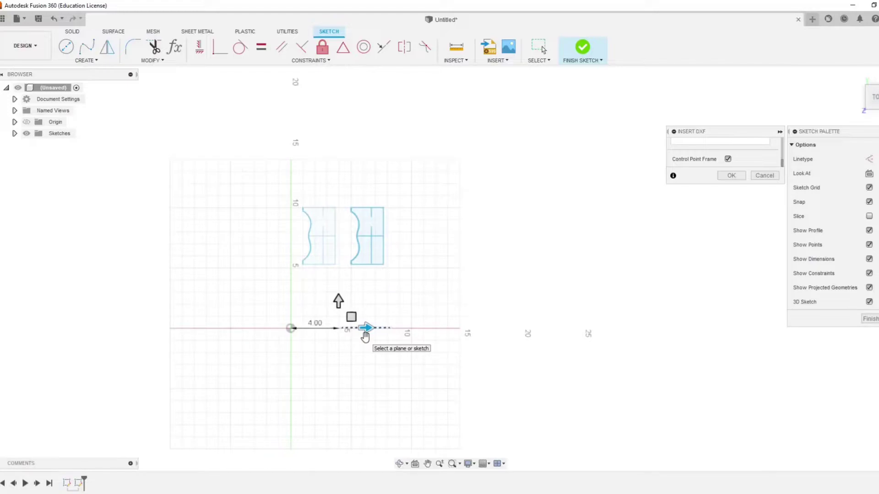
{"action": "scroll", "coordinate": [371, 247], "scroll_direction": "up", "scroll_amount": 3}
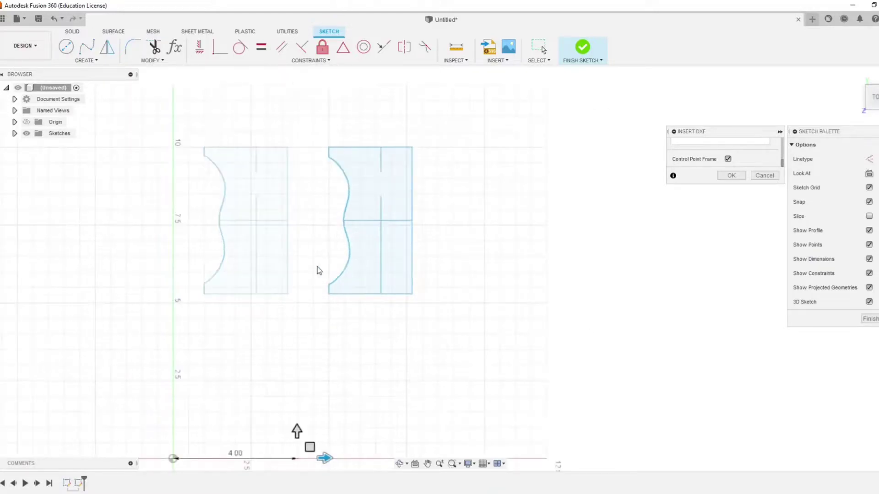
{"action": "scroll", "coordinate": [318, 268], "scroll_direction": "up", "scroll_amount": 2}
{"action": "left_click", "coordinate": [732, 176]}
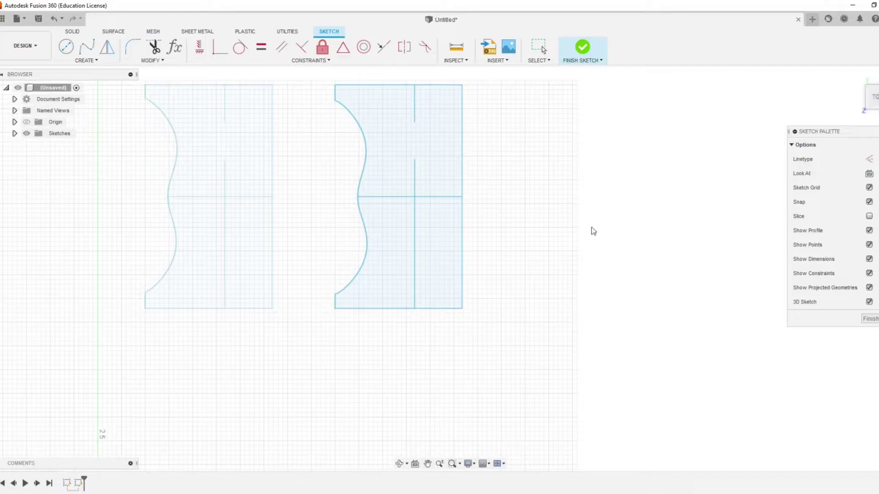
Step: Rotate all geometry of the second wrapper by -180 degrees with Move/Copy, pivoting about its straight edge's midpoint
{"action": "scroll", "coordinate": [367, 161], "scroll_direction": "down", "scroll_amount": 1}
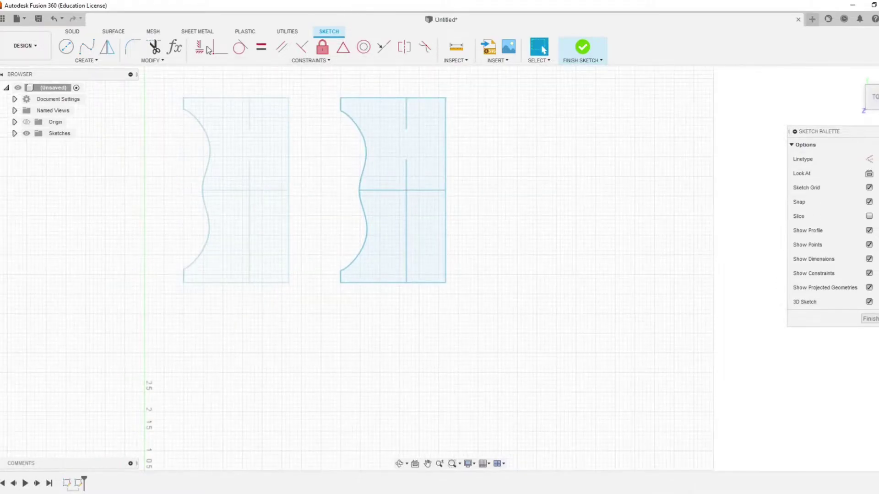
{"action": "left_click", "coordinate": [152, 60]}
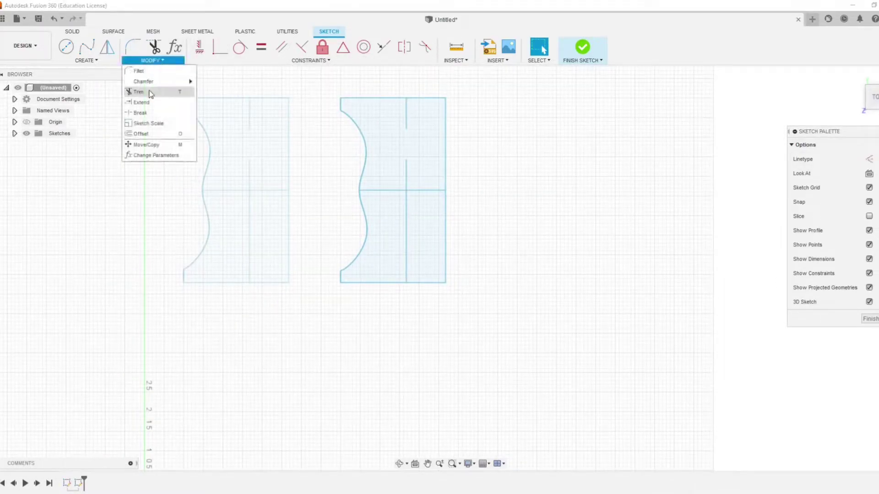
{"action": "left_click", "coordinate": [145, 145]}
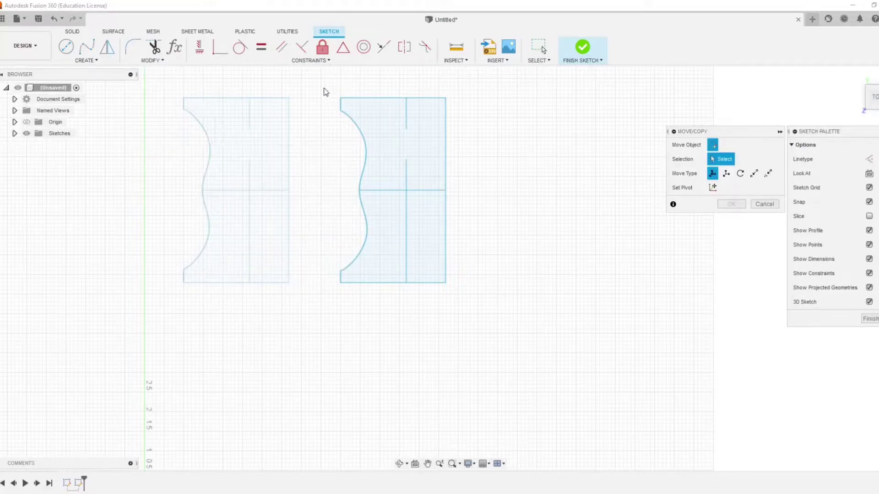
{"action": "mouse_move", "coordinate": [324, 91]}
{"action": "left_mouse_down"}
{"action": "mouse_move", "coordinate": [355, 110]}
{"action": "mouse_move", "coordinate": [510, 336]}
{"action": "left_mouse_up"}
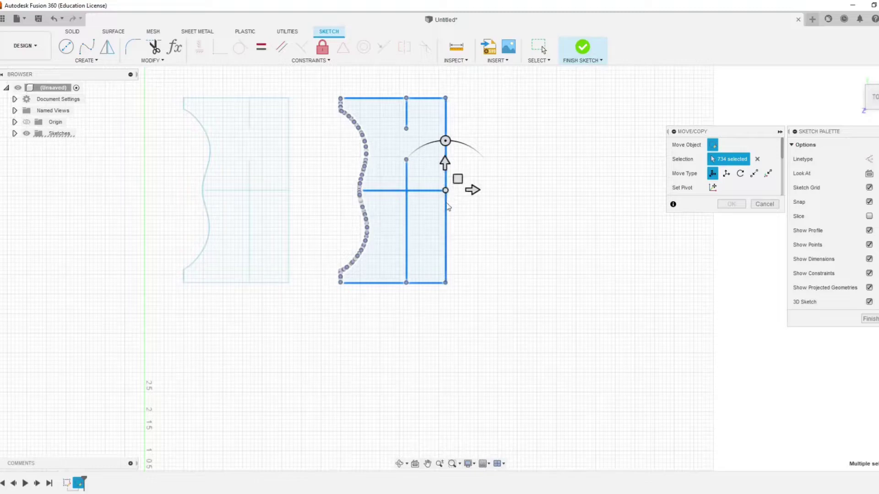
{"action": "scroll", "coordinate": [444, 191], "scroll_direction": "up", "scroll_amount": 2}
{"action": "scroll", "coordinate": [444, 191], "scroll_direction": "up", "scroll_amount": 4}
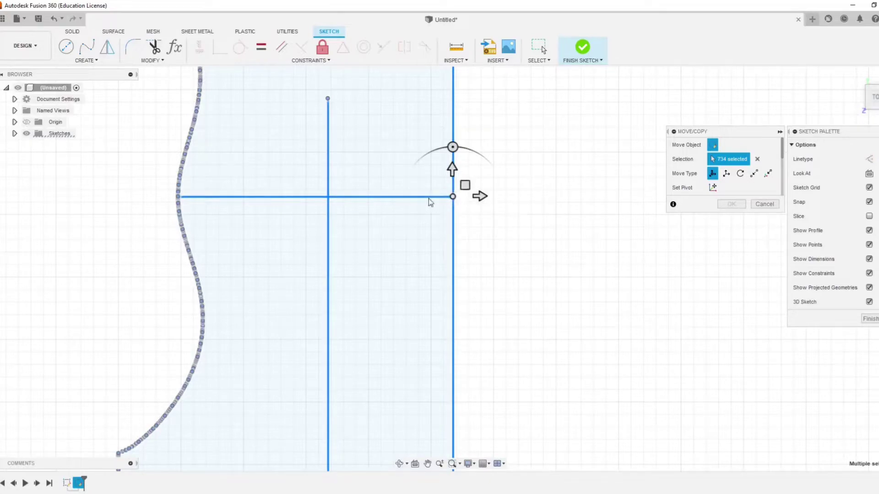
{"action": "scroll", "coordinate": [310, 226], "scroll_direction": "down", "scroll_amount": 4}
{"action": "scroll", "coordinate": [309, 227], "scroll_direction": "down", "scroll_amount": 3}
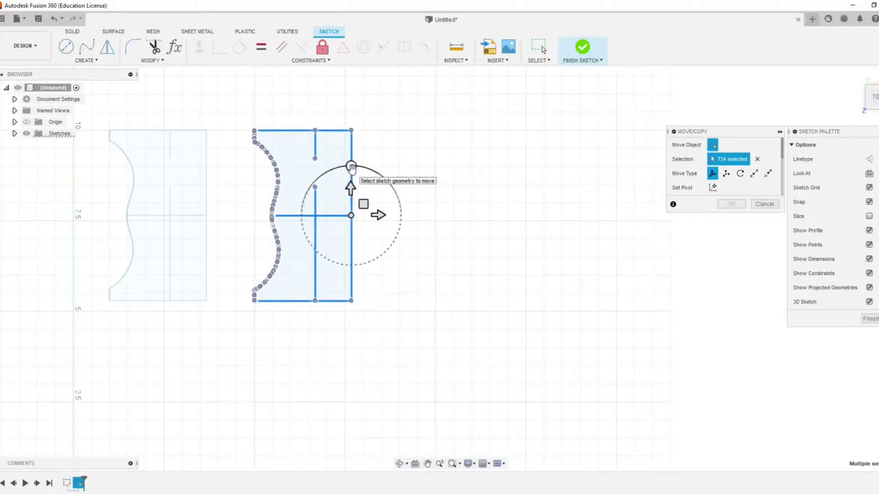
{"action": "mouse_move", "coordinate": [351, 168]}
{"action": "left_mouse_down"}
{"action": "mouse_move", "coordinate": [372, 173]}
{"action": "mouse_move", "coordinate": [400, 209]}
{"action": "mouse_move", "coordinate": [346, 292]}
{"action": "left_mouse_up"}
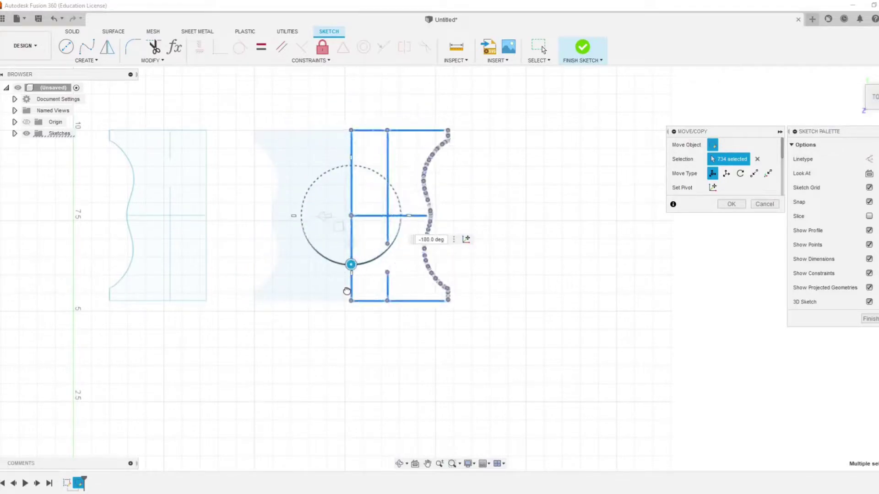
{"action": "left_click", "coordinate": [423, 239]}
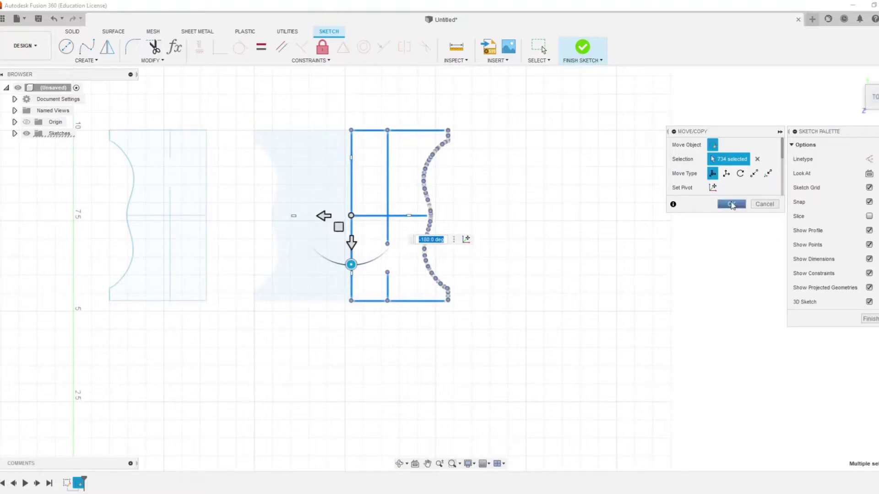
{"action": "left_click", "coordinate": [731, 204]}
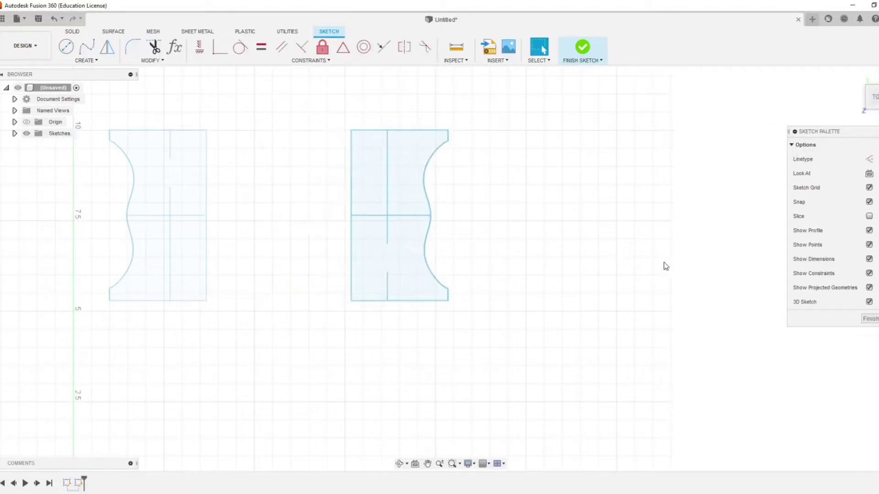
Step: Switch to Bend-Tech and examine the distance marks in the cutting detail of the Straight 22 End cut
{"action": "scroll", "coordinate": [555, 259], "scroll_direction": "down", "scroll_amount": 2}
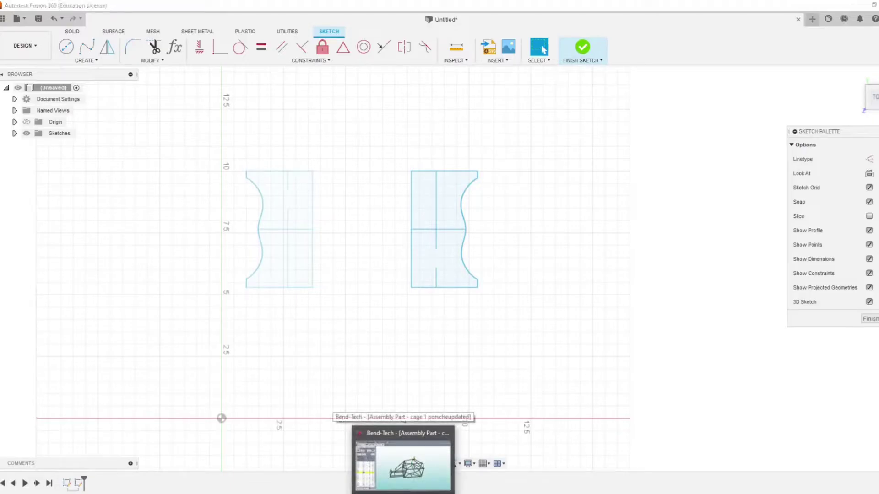
{"action": "left_click", "coordinate": [402, 462]}
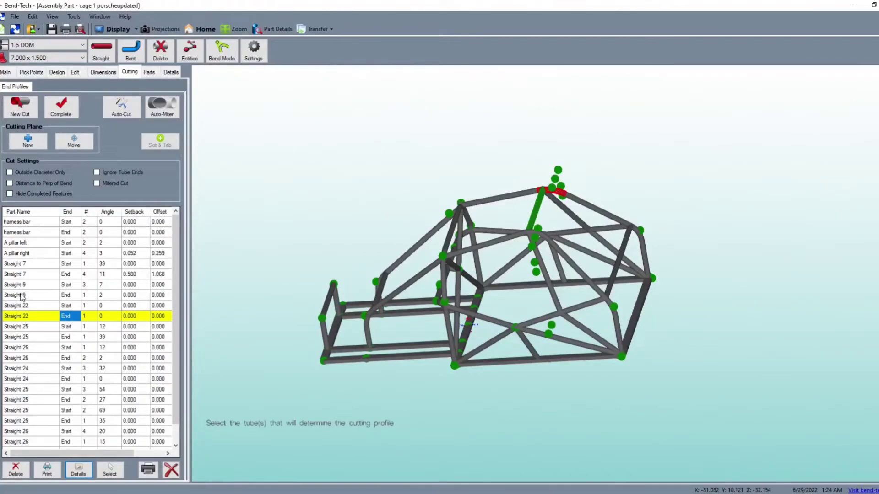
{"action": "left_click", "coordinate": [86, 470]}
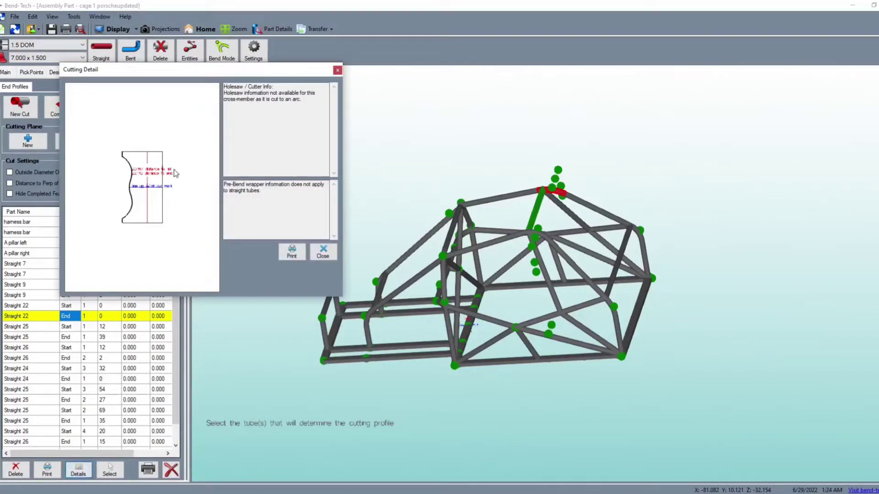
{"action": "scroll", "coordinate": [175, 173], "scroll_direction": "up", "scroll_amount": 5}
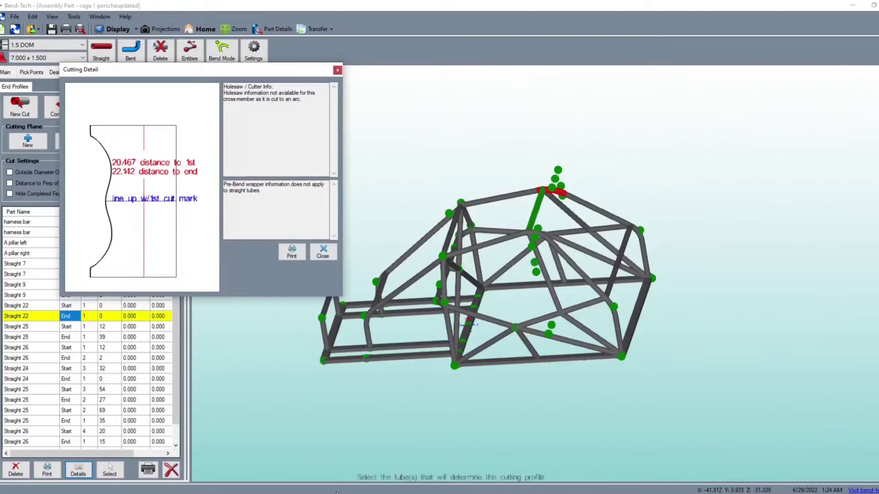
Step: Return to the Fusion 360 design, finish the second wrapper sketch and start a third sketch on the XY origin plane
{"action": "mouse_move", "coordinate": [426, 492]}
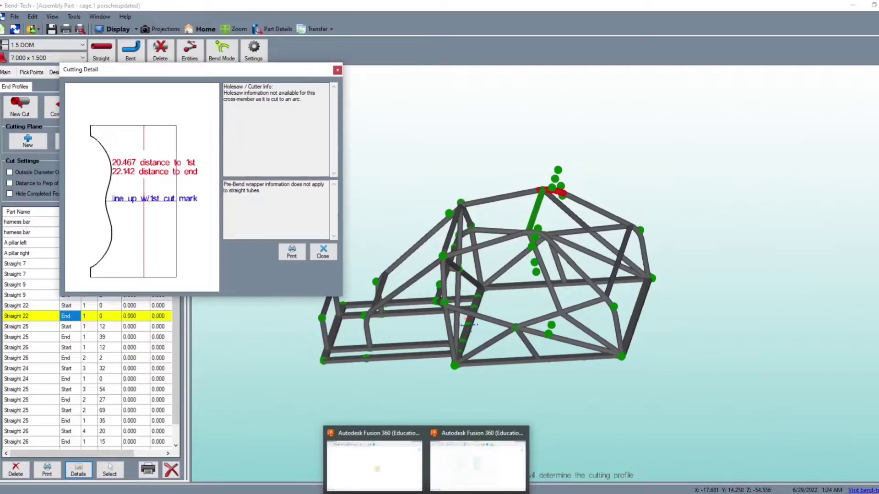
{"action": "left_click", "coordinate": [471, 456]}
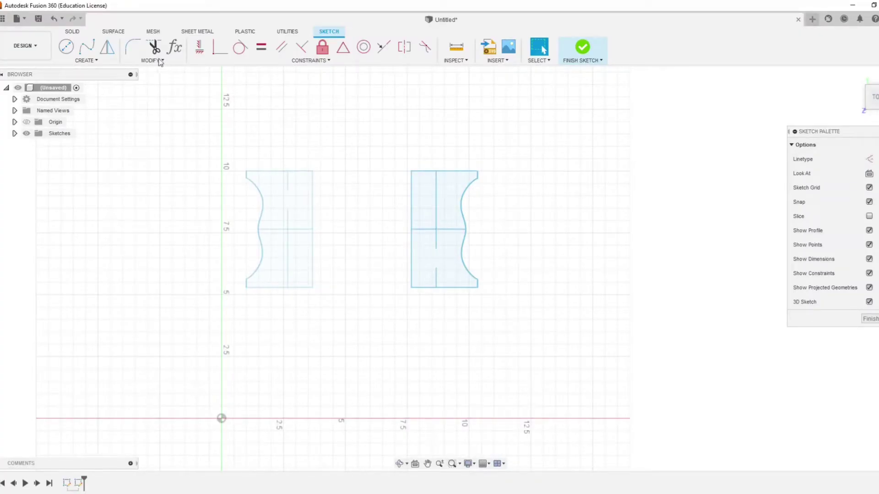
{"action": "left_click", "coordinate": [582, 48]}
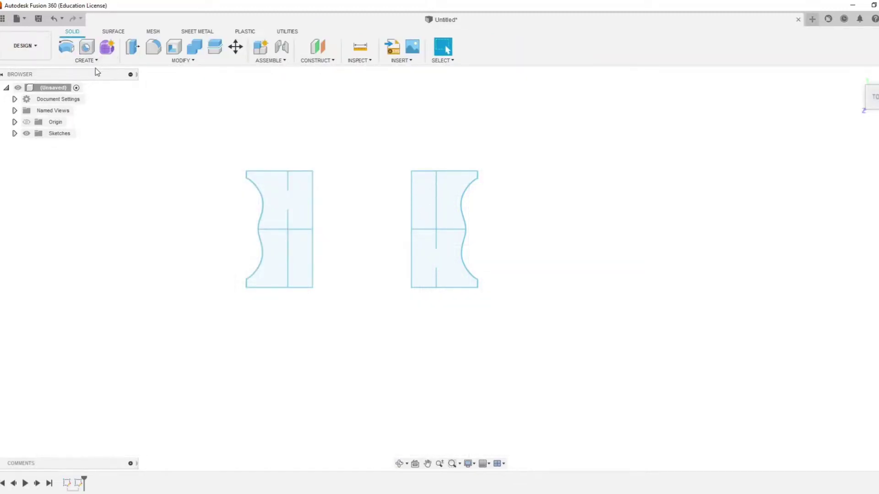
{"action": "left_click", "coordinate": [86, 60]}
{"action": "left_click", "coordinate": [80, 81]}
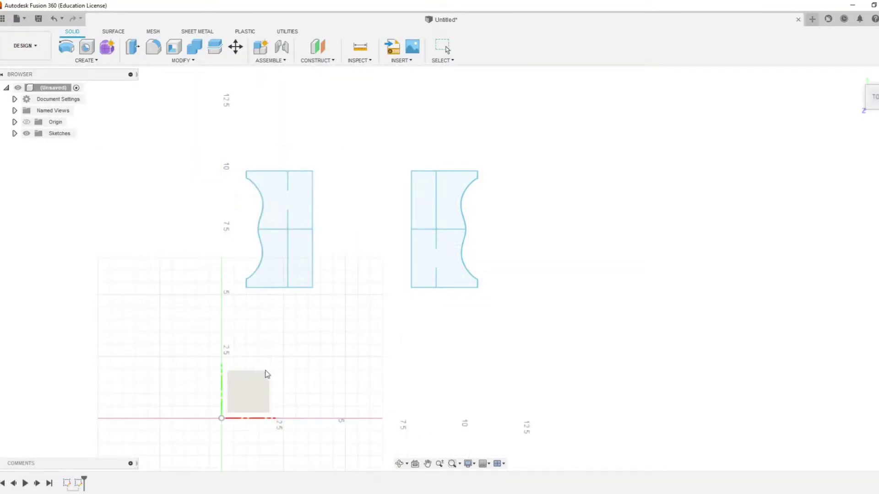
{"action": "left_click", "coordinate": [258, 384]}
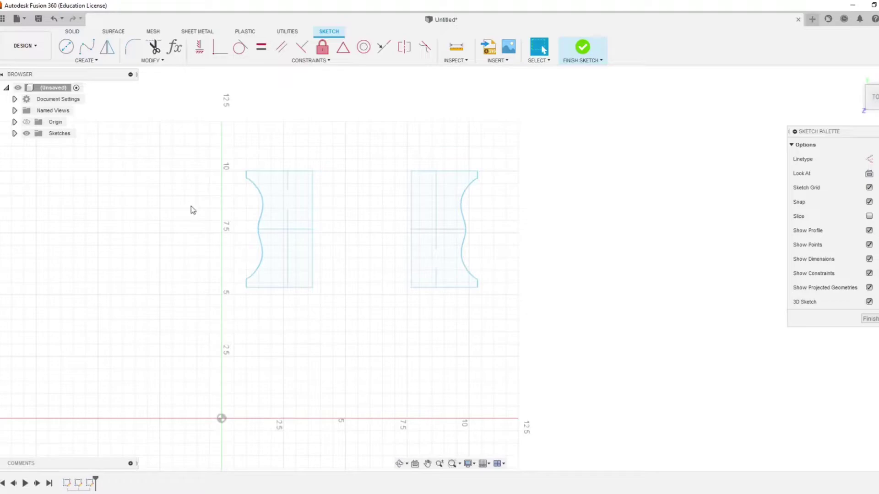
{"action": "left_click", "coordinate": [87, 60]}
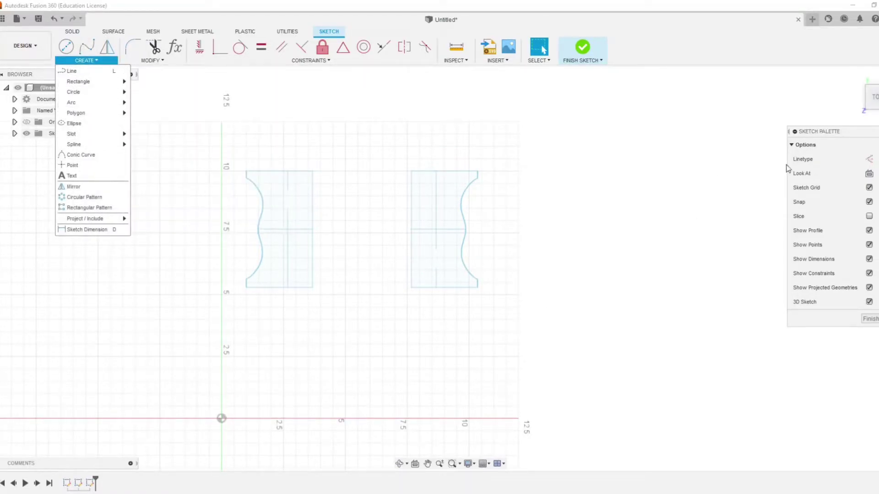
{"action": "key", "text": "p"}
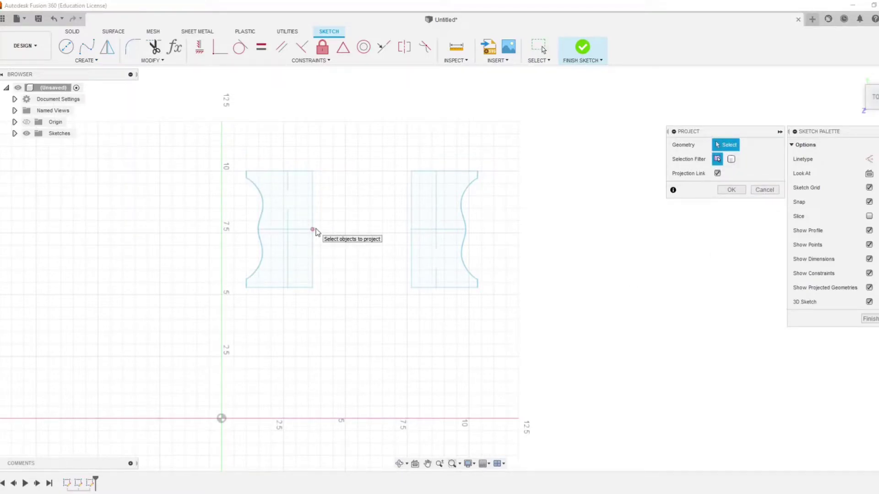
{"action": "left_click", "coordinate": [314, 230]}
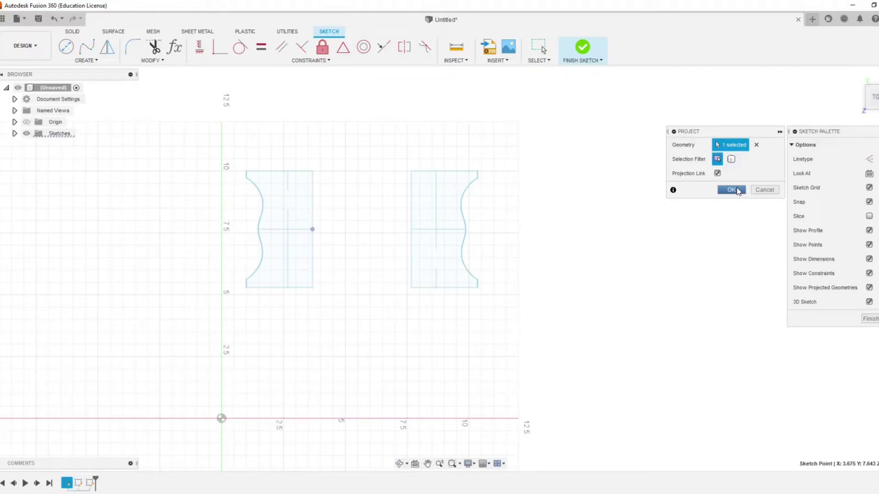
{"action": "left_click", "coordinate": [756, 145]}
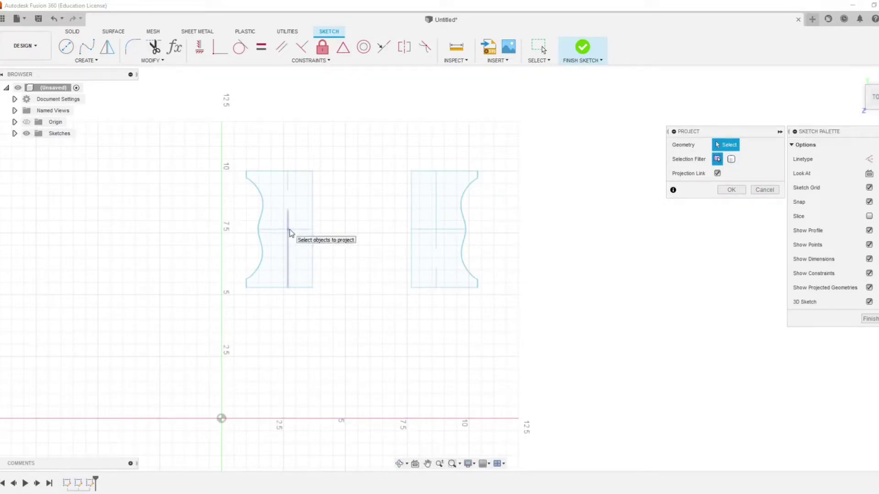
{"action": "scroll", "coordinate": [288, 230], "scroll_direction": "up", "scroll_amount": 5}
{"action": "scroll", "coordinate": [288, 233], "scroll_direction": "up", "scroll_amount": 2}
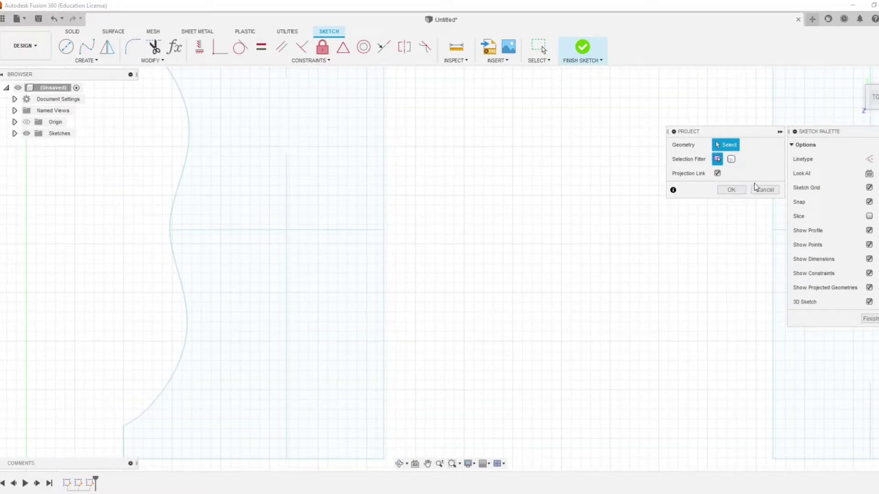
{"action": "left_click", "coordinate": [764, 189]}
Step: Place a sketch point where the horizontal and vertical reference lines of the first wrapper cross
{"action": "left_click", "coordinate": [66, 46]}
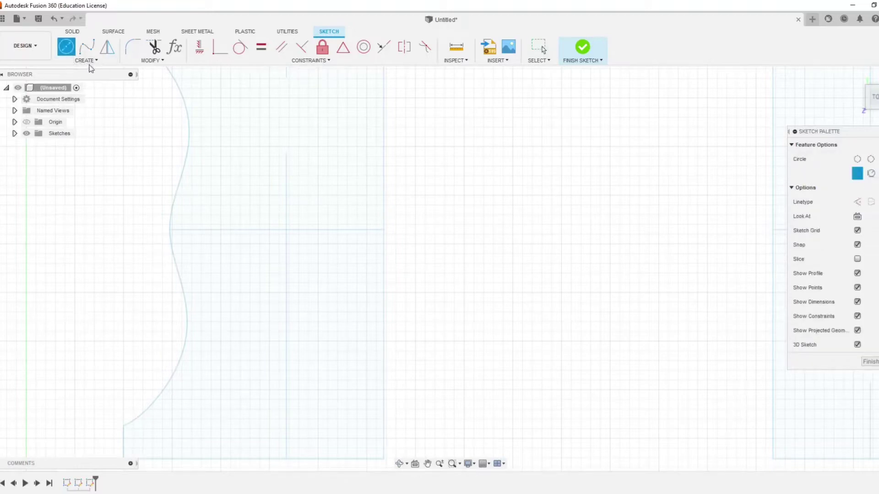
{"action": "left_click", "coordinate": [87, 60]}
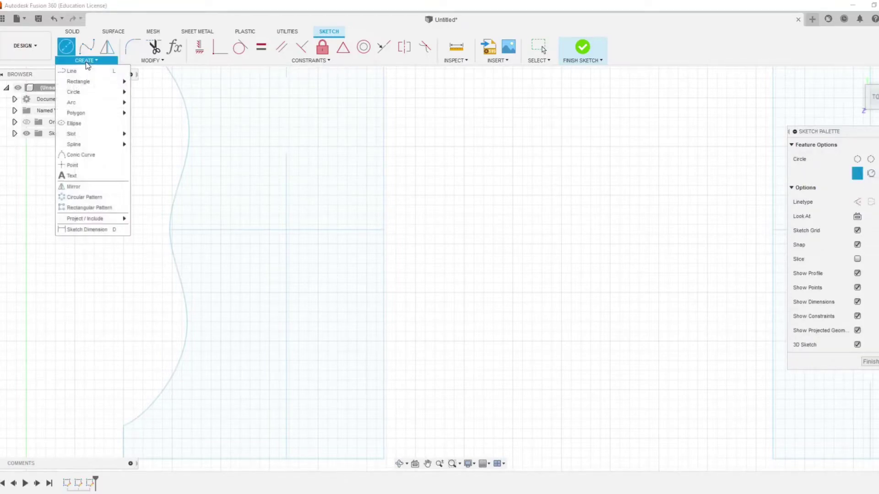
{"action": "left_click", "coordinate": [81, 169]}
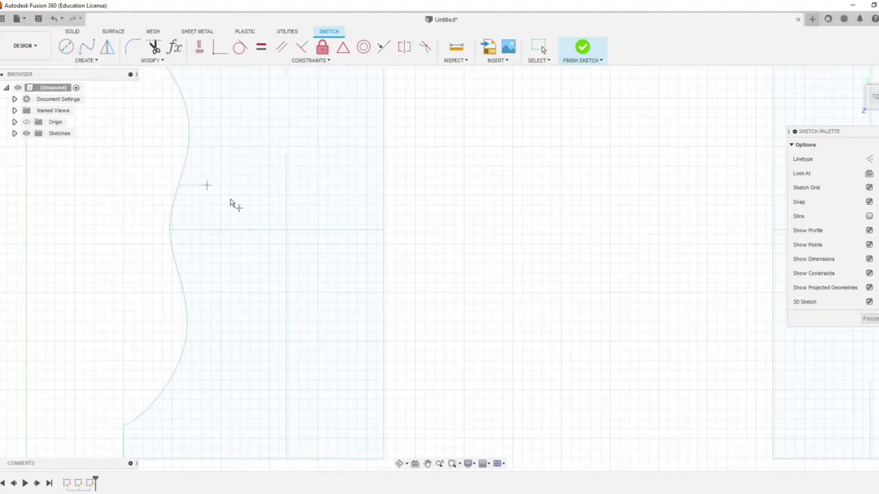
{"action": "left_click", "coordinate": [285, 230]}
{"action": "scroll", "coordinate": [471, 178], "scroll_direction": "down", "scroll_amount": 3}
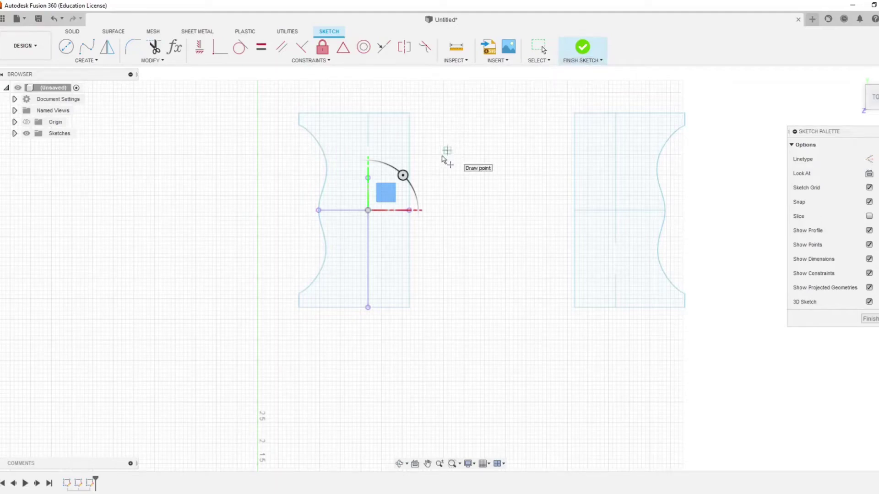
Step: Draw a horizontal line 20.467 in long from the first wrapper's reference point toward and past the second wrapper
{"action": "left_click", "coordinate": [368, 211]}
{"action": "left_click", "coordinate": [559, 212]}
{"action": "mouse_move", "coordinate": [402, 493]}
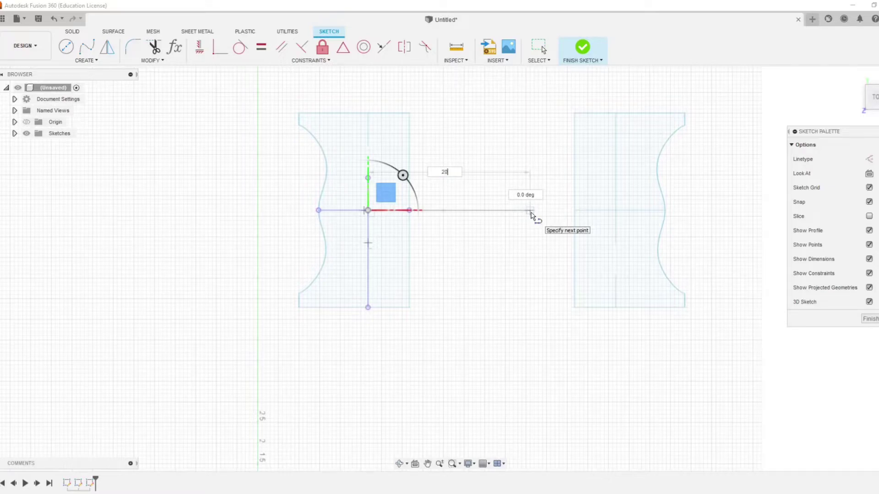
{"action": "type", "text": "6"}
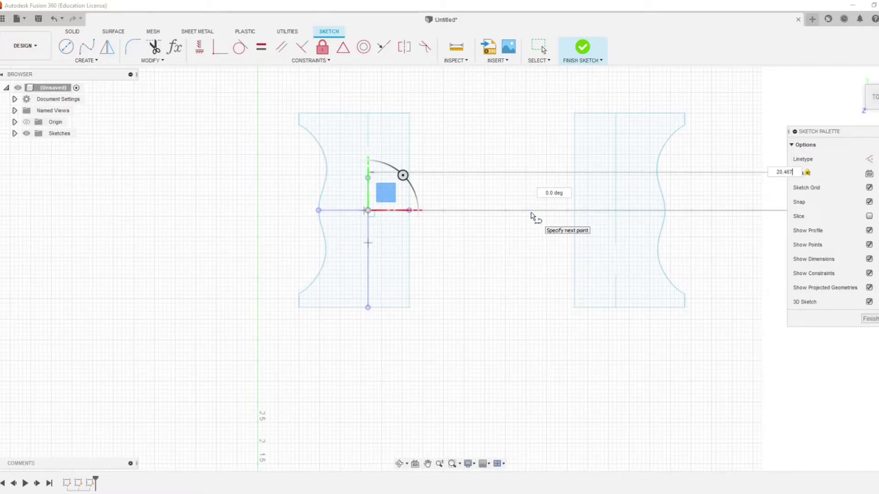
{"action": "type", "text": "7"}
{"action": "scroll", "coordinate": [398, 215], "scroll_direction": "up", "scroll_amount": 3}
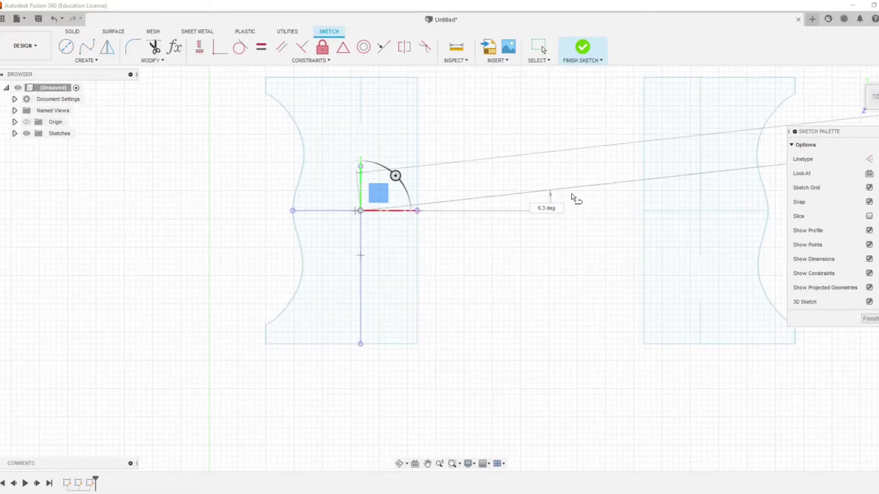
{"action": "scroll", "coordinate": [355, 202], "scroll_direction": "down", "scroll_amount": 5}
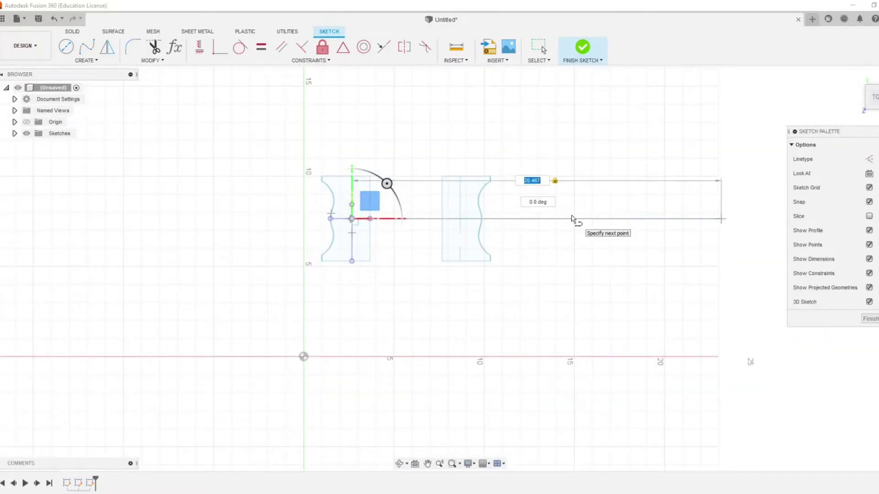
{"action": "key", "text": "Return"}
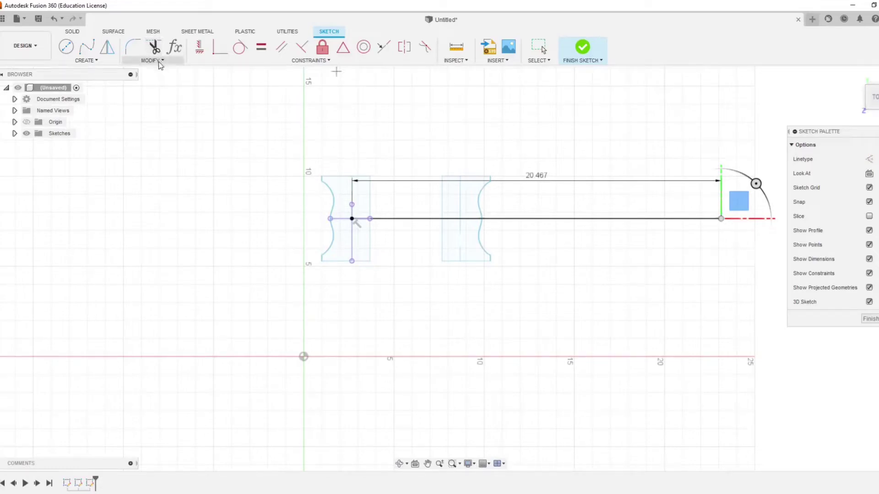
{"action": "left_click", "coordinate": [153, 60]}
{"action": "left_click", "coordinate": [154, 145]}
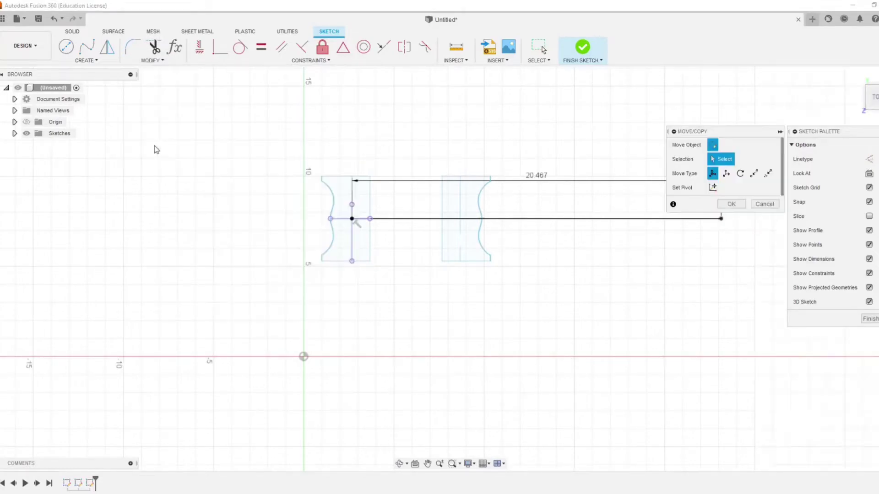
{"action": "left_click", "coordinate": [483, 262]}
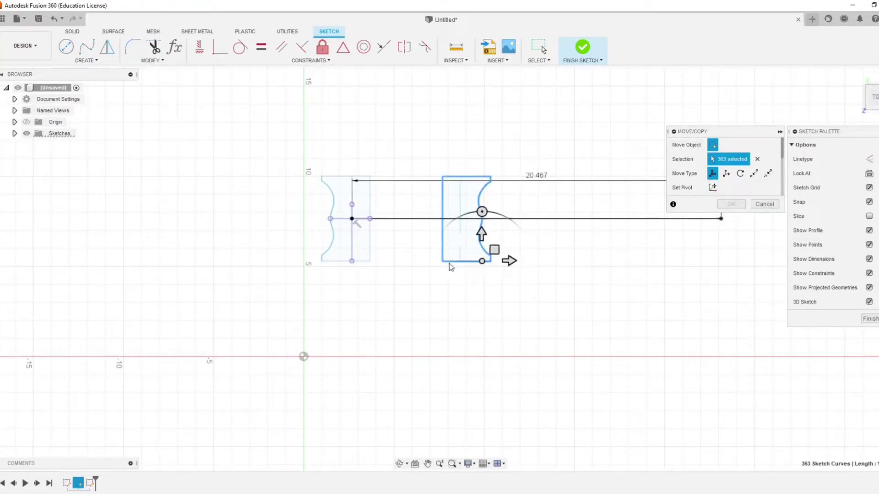
{"action": "scroll", "coordinate": [453, 264], "scroll_direction": "up", "scroll_amount": 4}
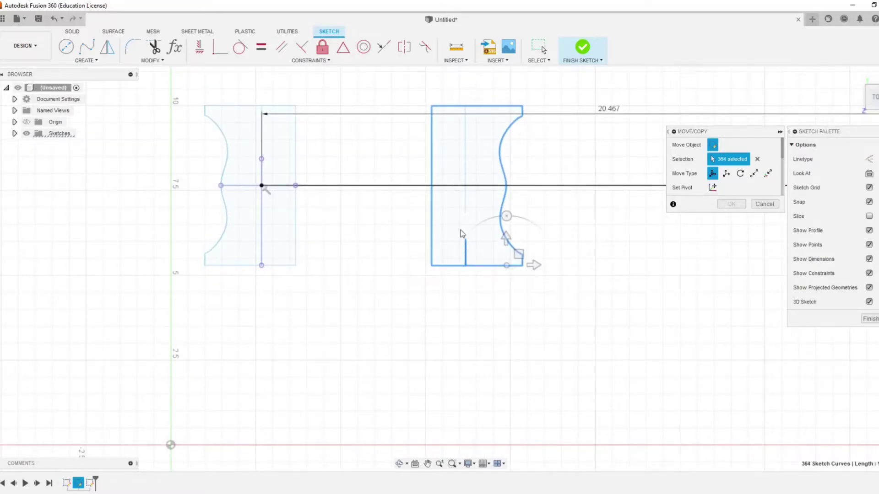
{"action": "left_click", "coordinate": [464, 245]}
{"action": "left_click", "coordinate": [466, 171]}
{"action": "scroll", "coordinate": [481, 191], "scroll_direction": "up", "scroll_amount": 5}
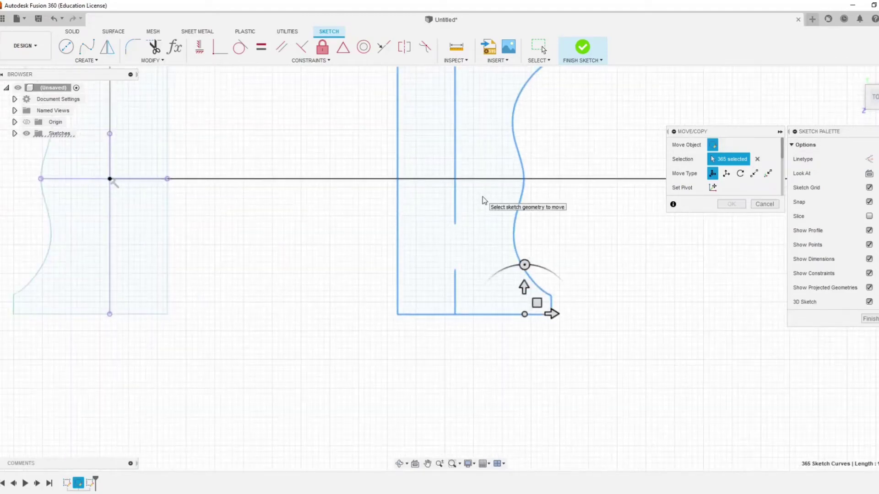
{"action": "left_click", "coordinate": [764, 204]}
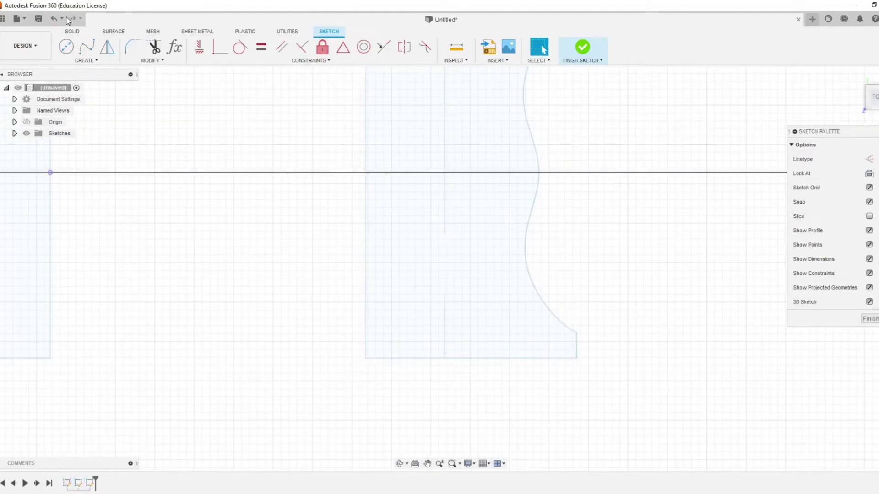
{"action": "left_click", "coordinate": [87, 60]}
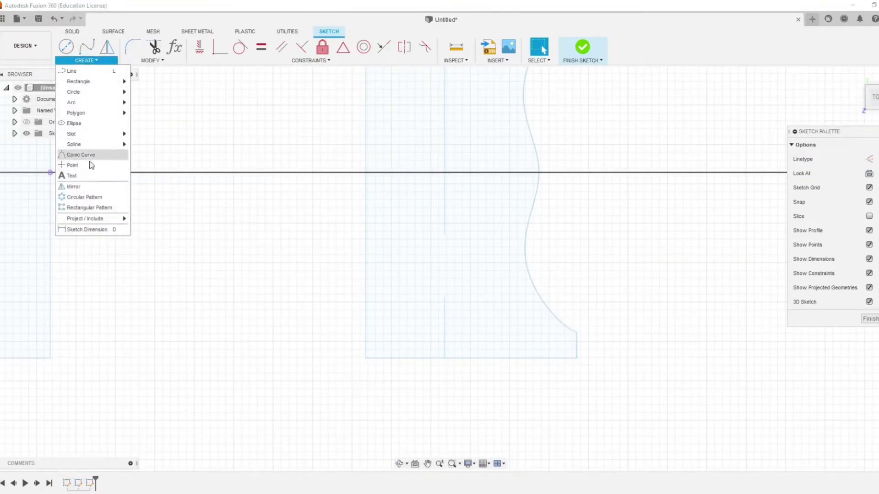
{"action": "left_click", "coordinate": [73, 175]}
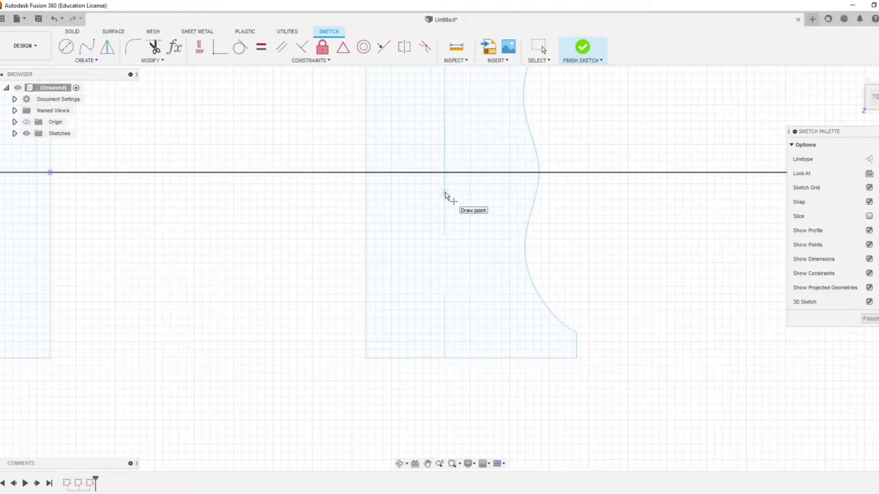
{"action": "key", "text": "Escape"}
Step: Open the second wrapper's sketch, Sketch3, for editing
{"action": "left_click", "coordinate": [15, 140]}
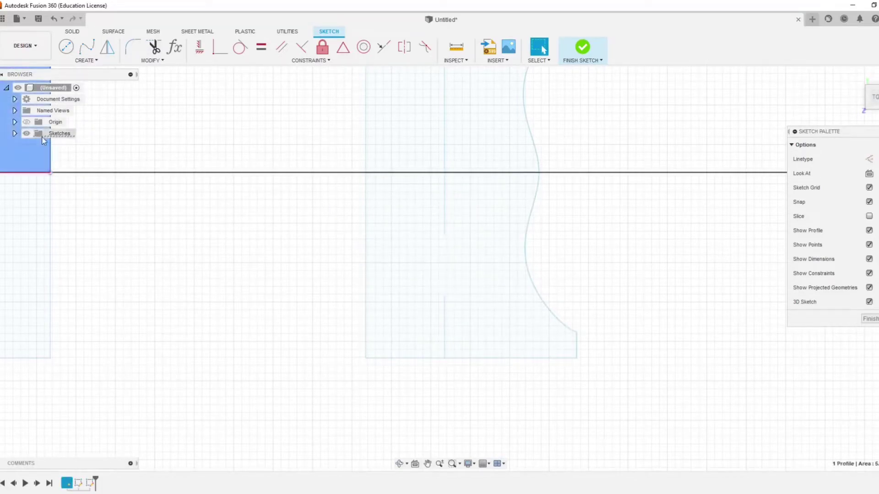
{"action": "left_click", "coordinate": [14, 134]}
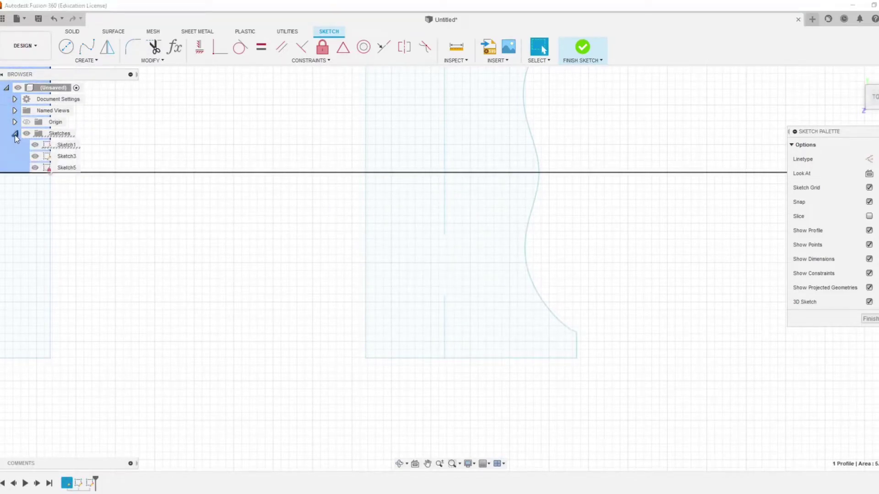
{"action": "left_click", "coordinate": [64, 156]}
{"action": "right_click", "coordinate": [64, 156]}
{"action": "left_click", "coordinate": [92, 187]}
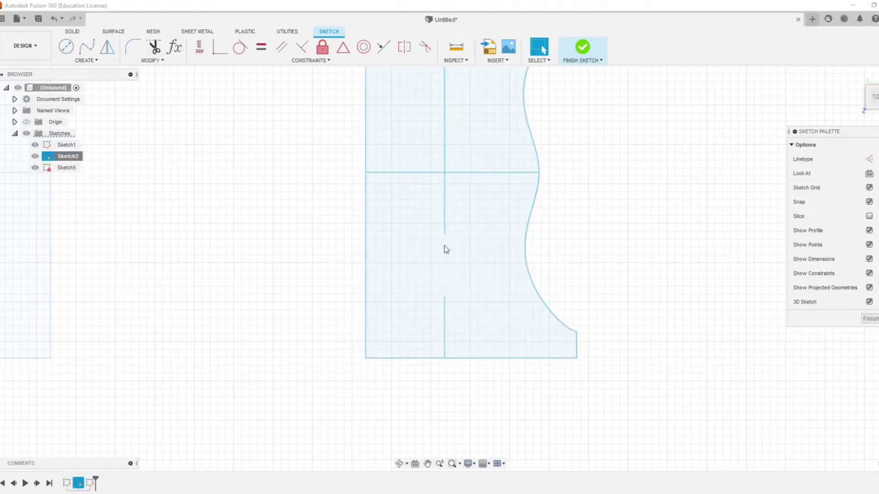
Step: Place a sketch point where the second wrapper's horizontal and vertical reference lines cross, and finish the sketch
{"action": "left_click", "coordinate": [96, 61]}
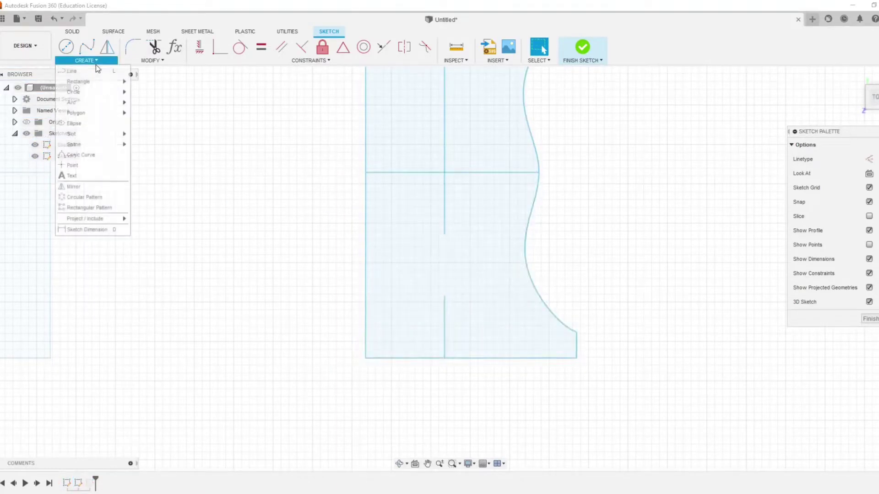
{"action": "left_click", "coordinate": [87, 165]}
{"action": "left_click", "coordinate": [443, 176]}
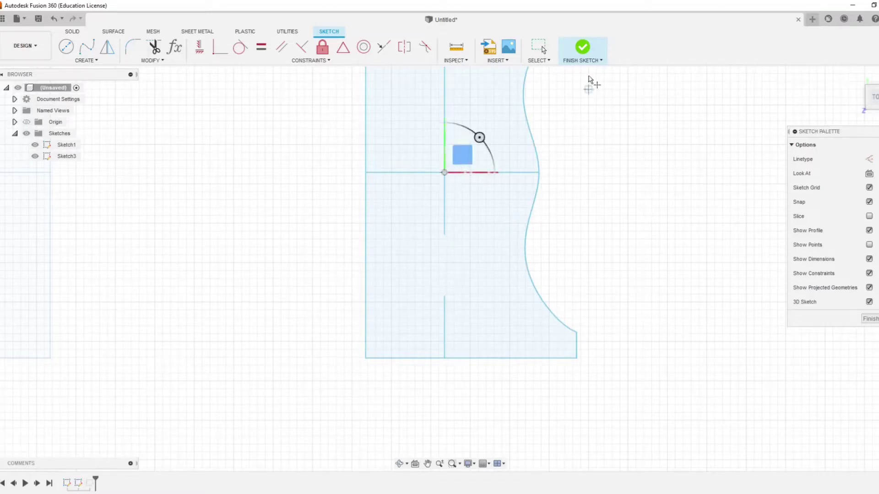
{"action": "left_click", "coordinate": [583, 47]}
Step: Hide Sketch5 and select all of the second wrapper's sketch geometry, including its reference lines, as Sketch Objects for Move/Copy
{"action": "left_click", "coordinate": [35, 167]}
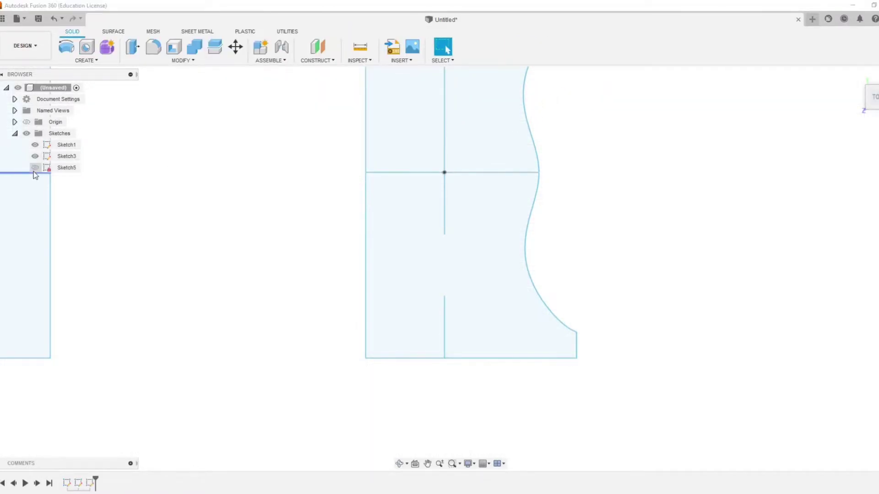
{"action": "scroll", "coordinate": [233, 119], "scroll_direction": "down", "scroll_amount": 2}
{"action": "scroll", "coordinate": [284, 302], "scroll_direction": "down", "scroll_amount": 2}
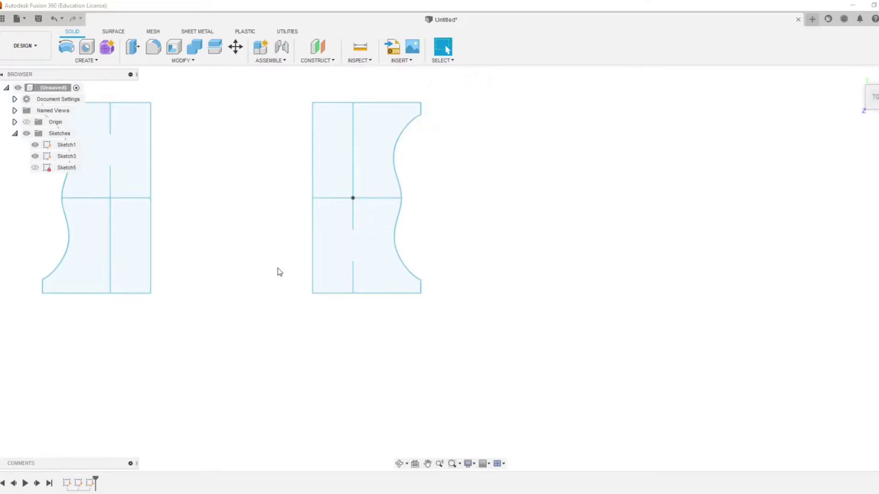
{"action": "left_click", "coordinate": [235, 47]}
{"action": "left_click_drag", "start_coordinate": [274, 84], "coordinate": [474, 339]}
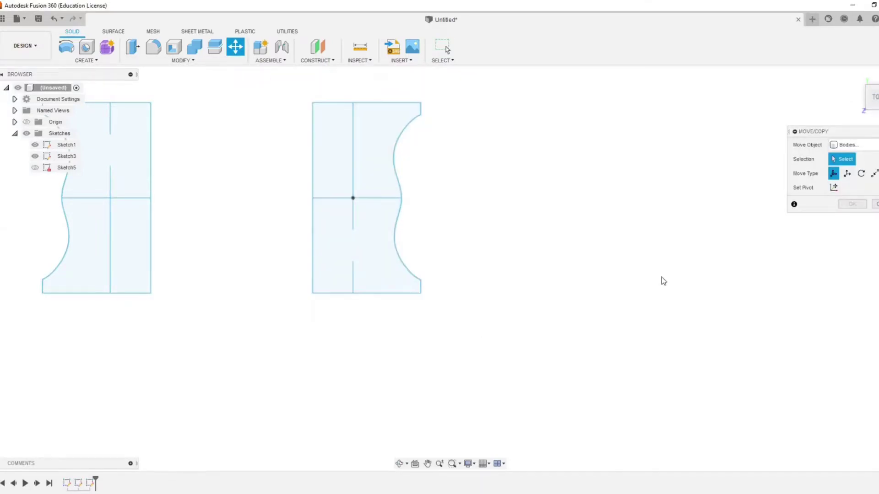
{"action": "left_click", "coordinate": [848, 145]}
{"action": "left_click", "coordinate": [841, 191]}
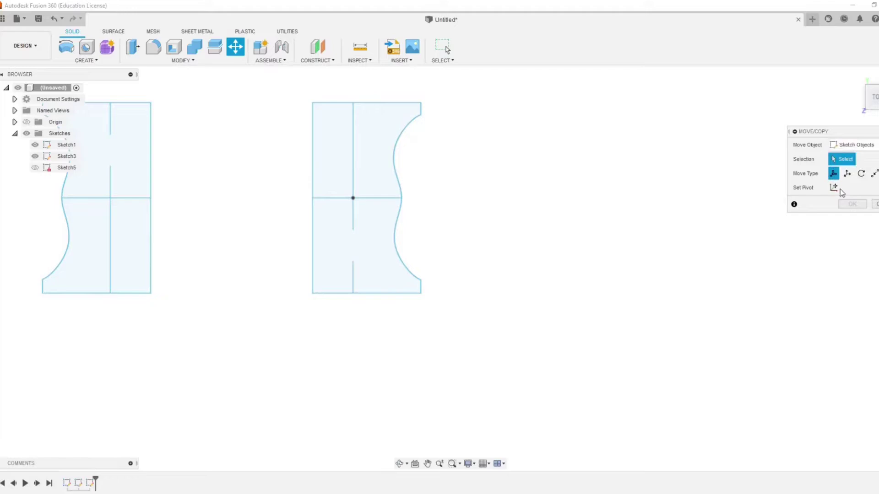
{"action": "left_click", "coordinate": [389, 236]}
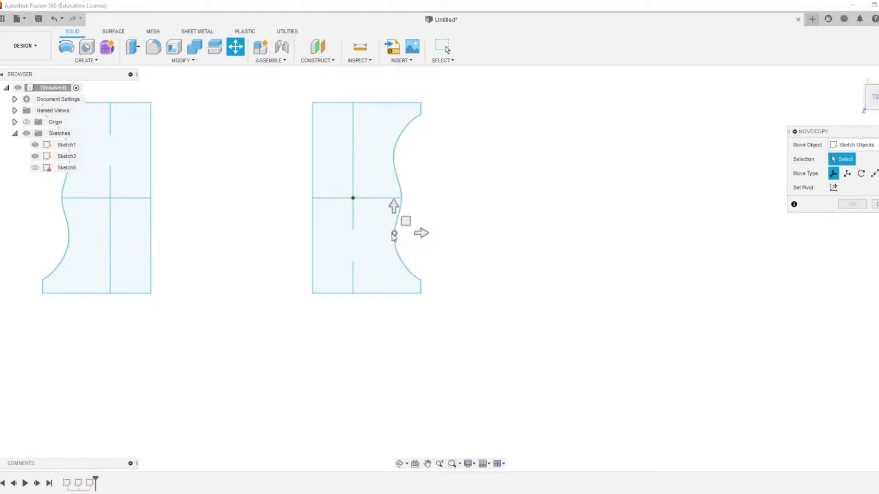
{"action": "double_click", "coordinate": [313, 243]}
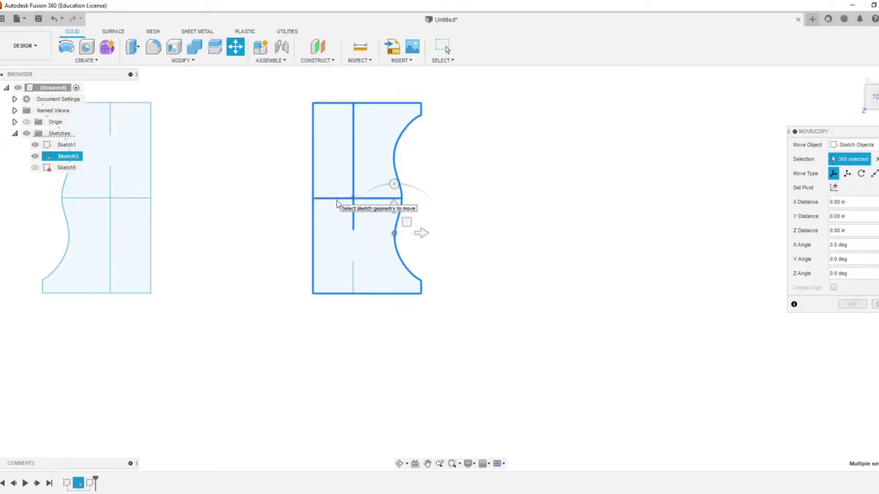
{"action": "left_click", "coordinate": [353, 274]}
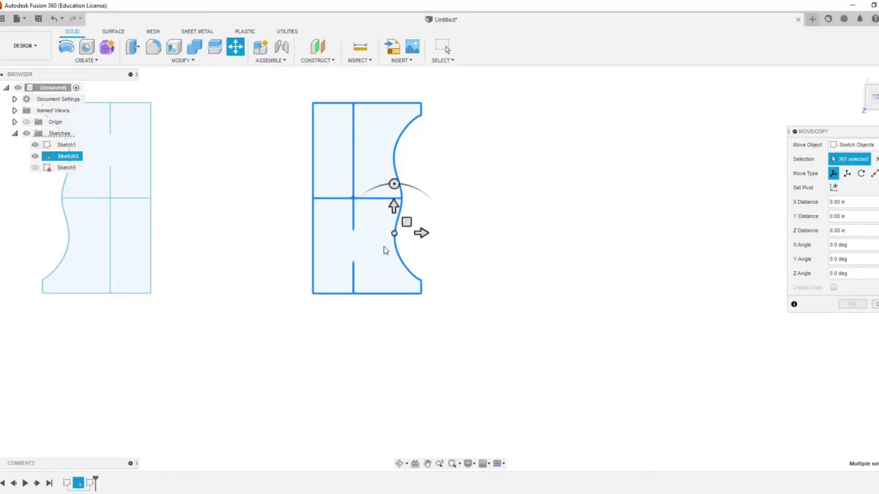
Step: Set the move pivot on the second wrapper's reference point
{"action": "left_click", "coordinate": [834, 188]}
{"action": "scroll", "coordinate": [263, 229], "scroll_direction": "up", "scroll_amount": 2}
{"action": "left_click", "coordinate": [381, 119]}
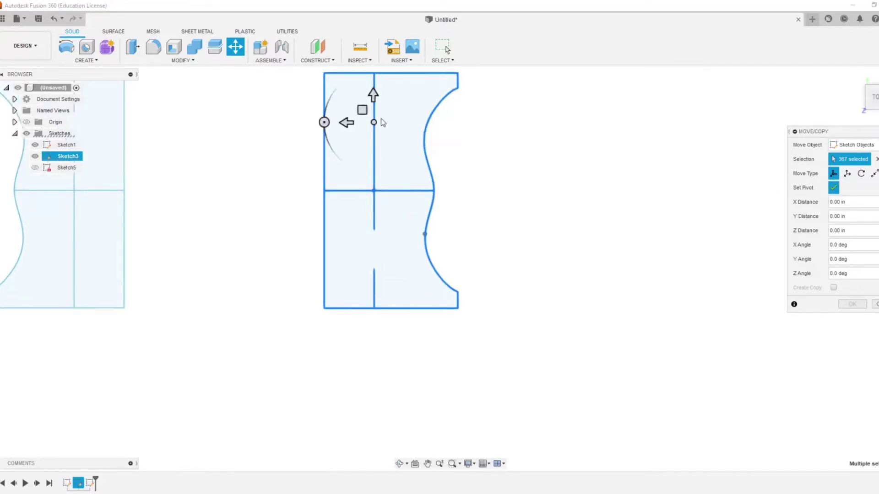
{"action": "left_click", "coordinate": [374, 190]}
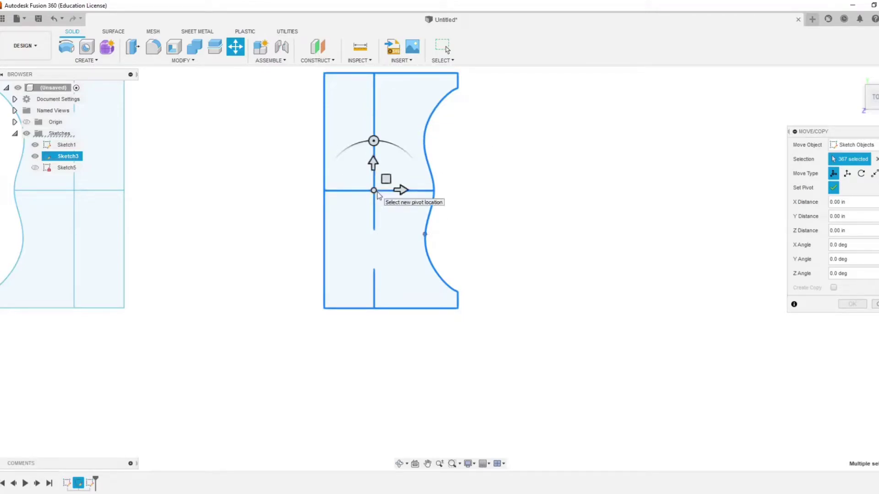
{"action": "left_click", "coordinate": [833, 187]}
Step: Show Sketch5 again and set up a point-to-point move with the second wrapper's reference point as the origin point
{"action": "left_click", "coordinate": [35, 167]}
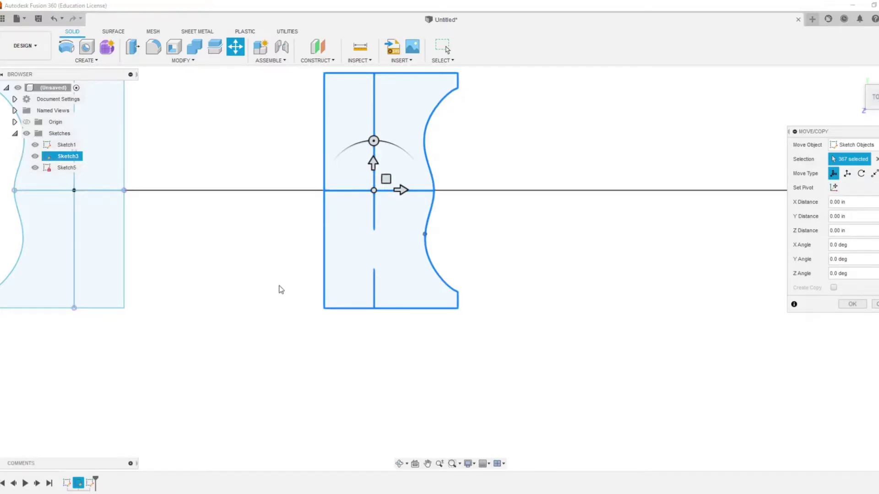
{"action": "scroll", "coordinate": [280, 289], "scroll_direction": "down", "scroll_amount": 3}
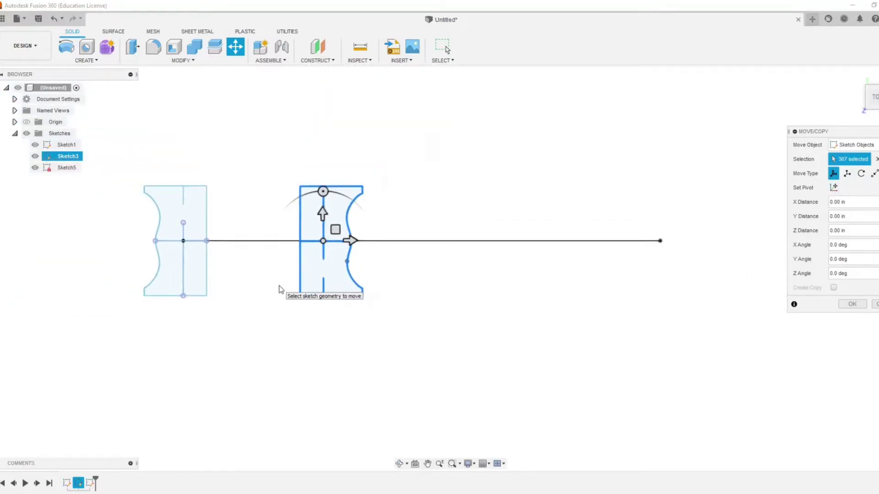
{"action": "left_click", "coordinate": [874, 174]}
{"action": "scroll", "coordinate": [309, 247], "scroll_direction": "up", "scroll_amount": 5}
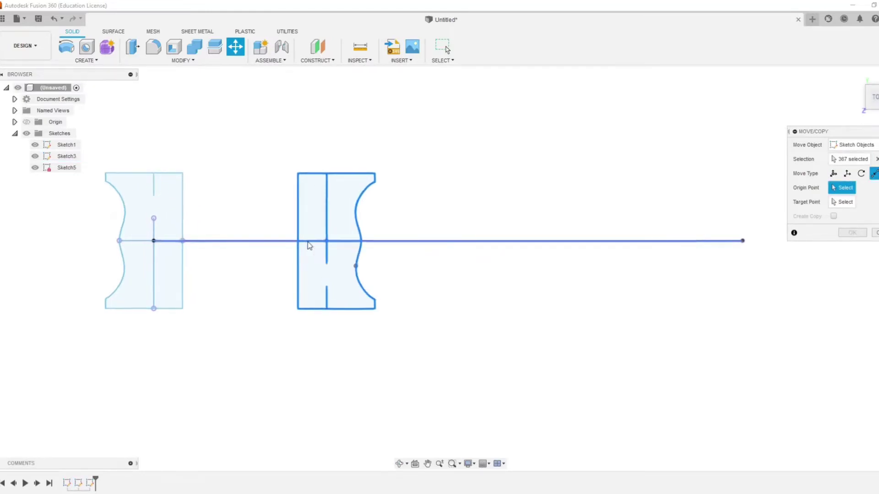
{"action": "scroll", "coordinate": [307, 245], "scroll_direction": "down", "scroll_amount": 3}
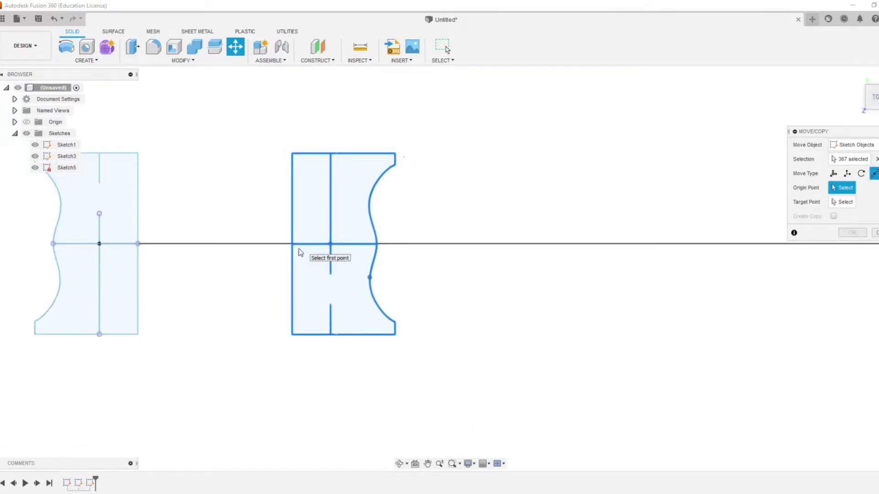
{"action": "scroll", "coordinate": [304, 243], "scroll_direction": "up", "scroll_amount": 5}
{"action": "scroll", "coordinate": [375, 283], "scroll_direction": "up", "scroll_amount": 3}
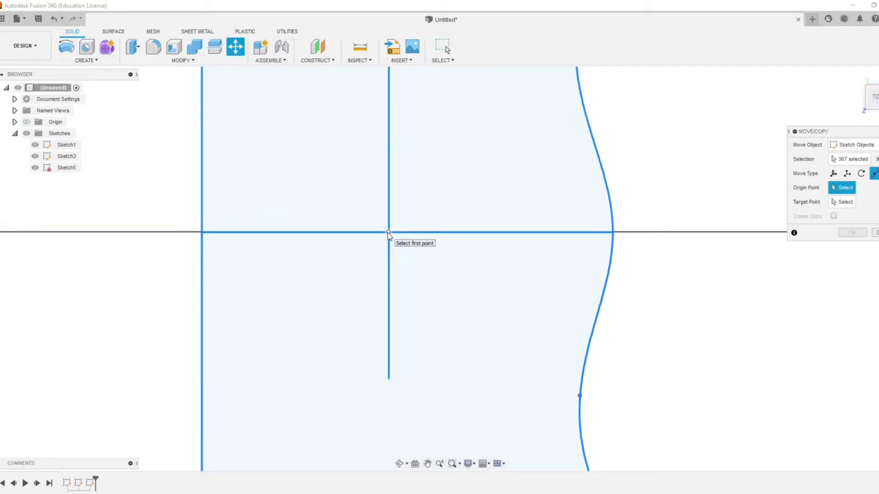
{"action": "left_click", "coordinate": [388, 233]}
{"action": "scroll", "coordinate": [304, 357], "scroll_direction": "down", "scroll_amount": 8}
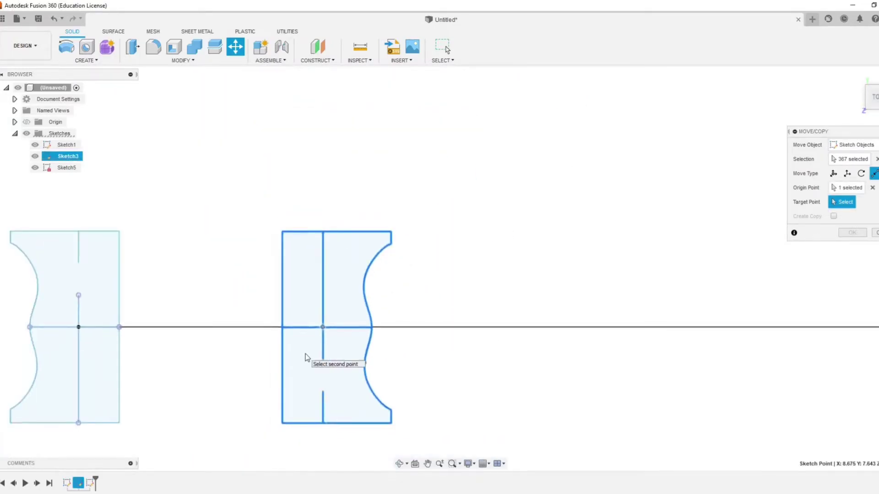
Step: Move the second wrapper onto the free end point of the 20.467 in line and confirm the move
{"action": "scroll", "coordinate": [694, 355], "scroll_direction": "up", "scroll_amount": 5}
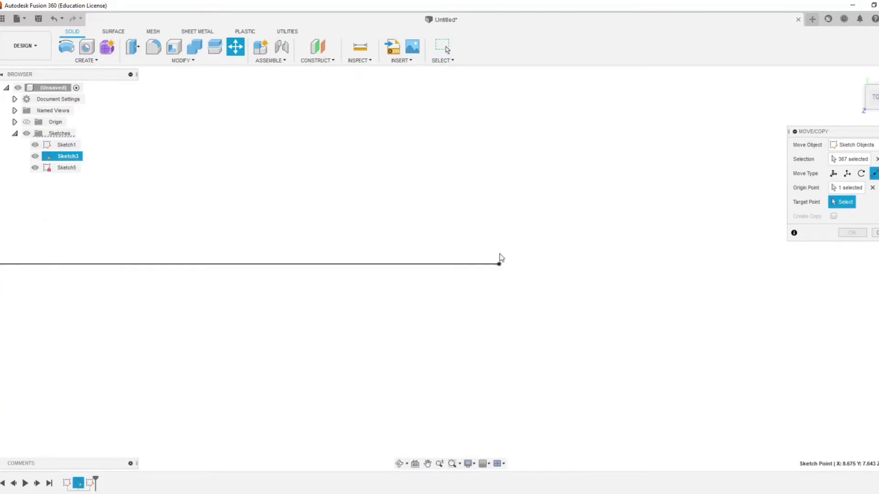
{"action": "left_click", "coordinate": [500, 264]}
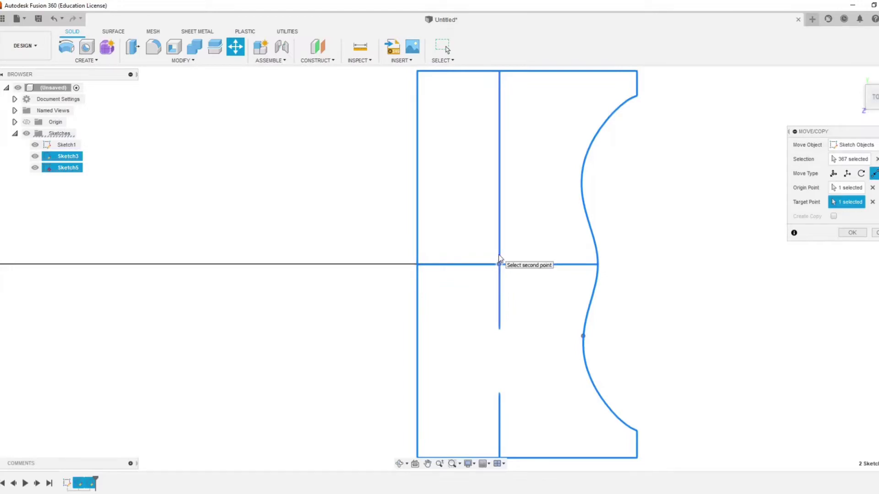
{"action": "scroll", "coordinate": [782, 298], "scroll_direction": "down", "scroll_amount": 5}
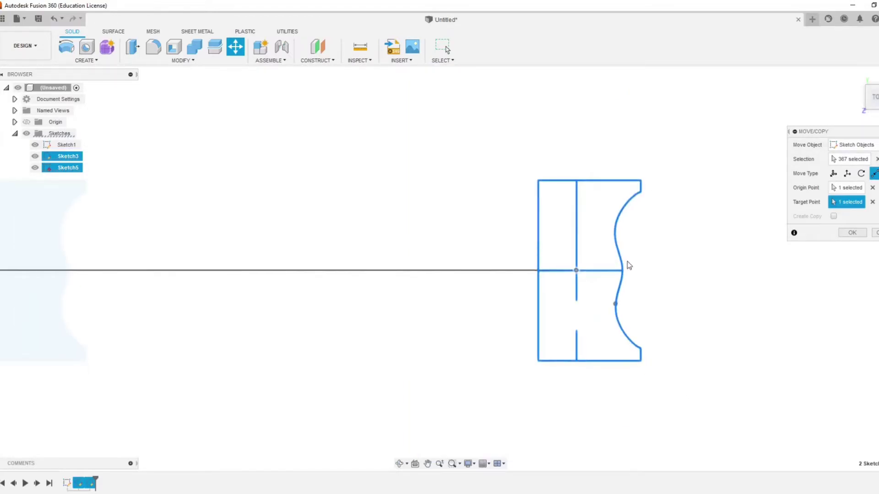
{"action": "scroll", "coordinate": [628, 266], "scroll_direction": "down", "scroll_amount": 2}
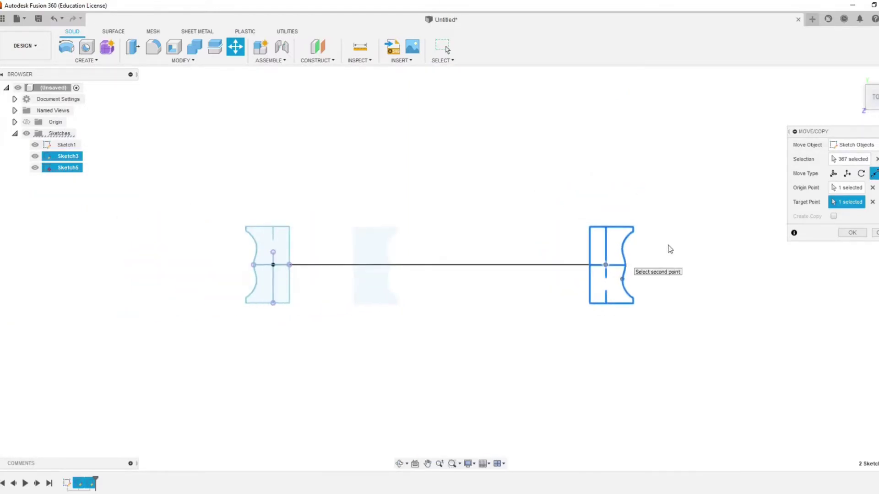
{"action": "left_click", "coordinate": [853, 232]}
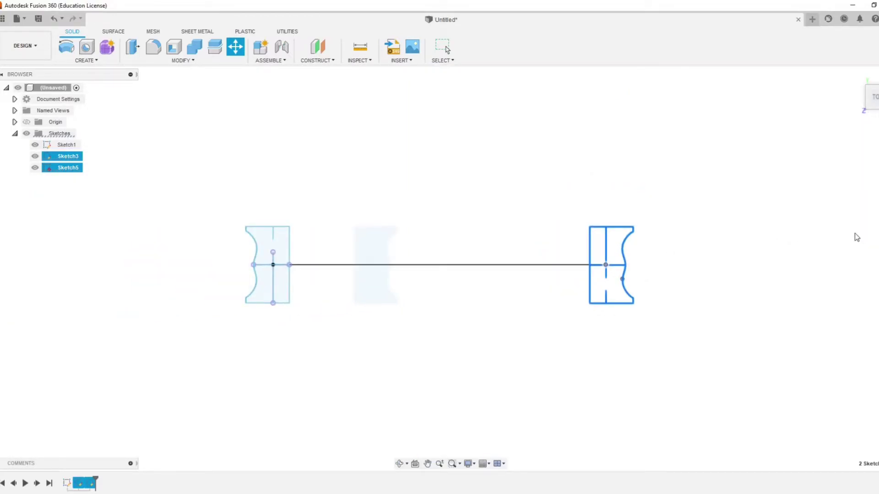
Step: Delete the second wrapper's straight outline edges and reference lines together with the 20.467 in connecting line, keeping its cut curve
{"action": "left_click", "coordinate": [590, 287]}
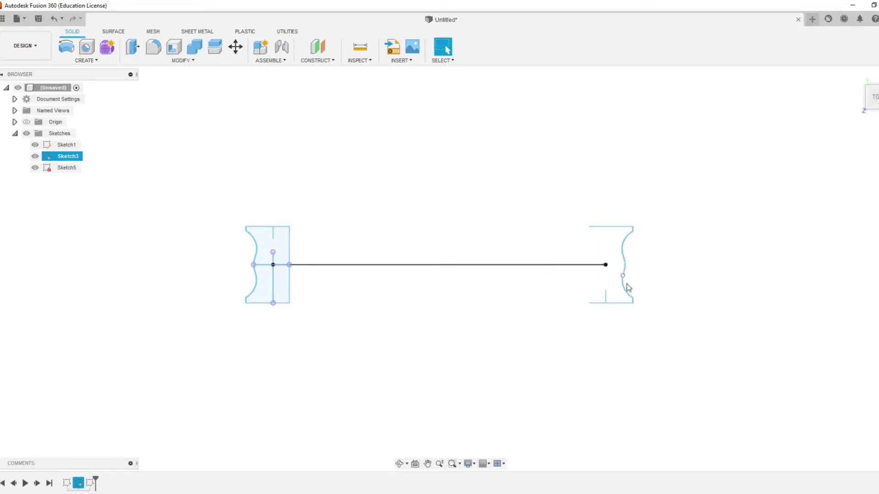
{"action": "left_click", "coordinate": [607, 298]}
{"action": "left_click", "coordinate": [609, 300]}
{"action": "left_click", "coordinate": [577, 265], "text": "shift"}
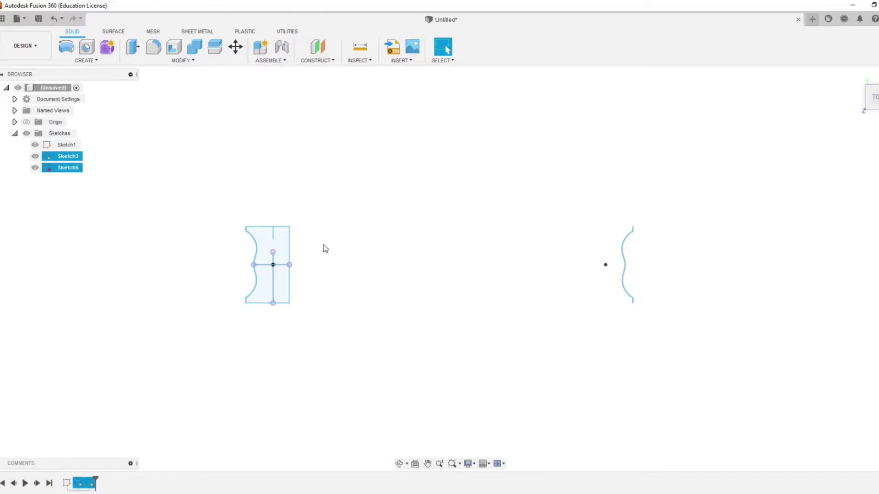
Step: Delete the straight inner edge, the lower edge and the overlapping centre line of the first wrapper
{"action": "left_click", "coordinate": [290, 277], "text": "shift"}
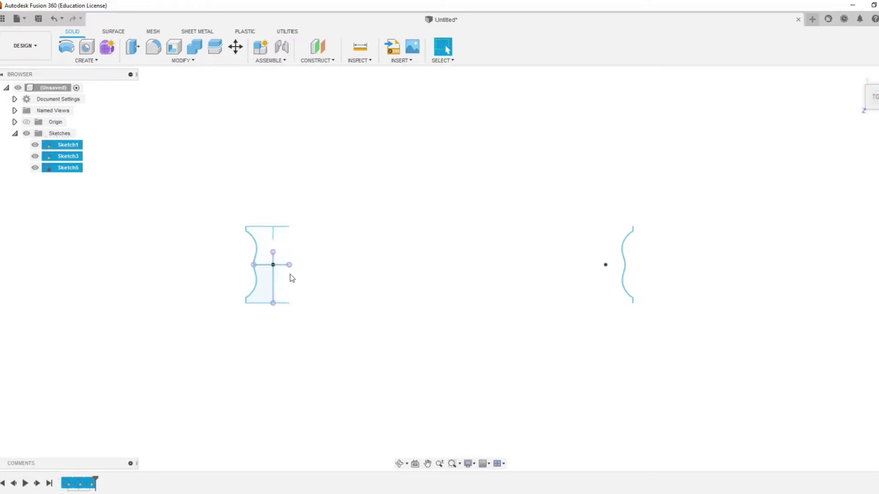
{"action": "left_click", "coordinate": [281, 304], "text": "shift"}
{"action": "left_click", "coordinate": [272, 286], "text": "shift"}
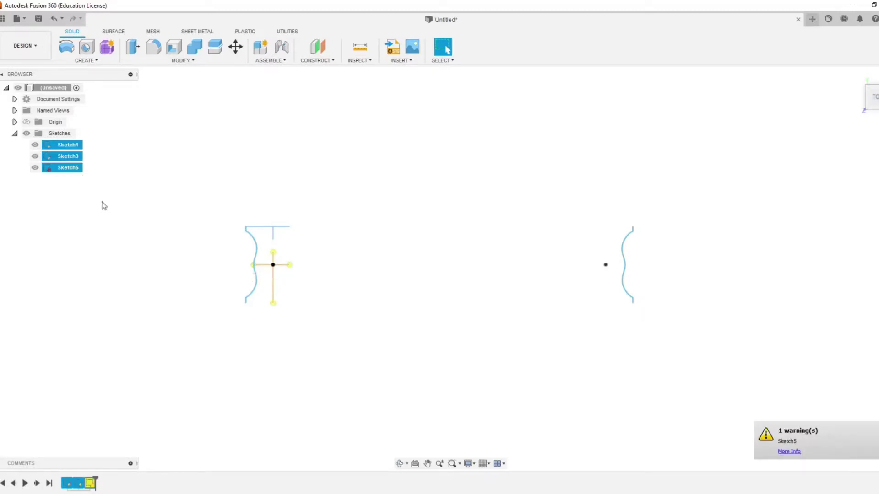
Step: Delete the crossing centre lines and the short upper reference line inside the first wrapper
{"action": "scroll", "coordinate": [297, 295], "scroll_direction": "up", "scroll_amount": 5}
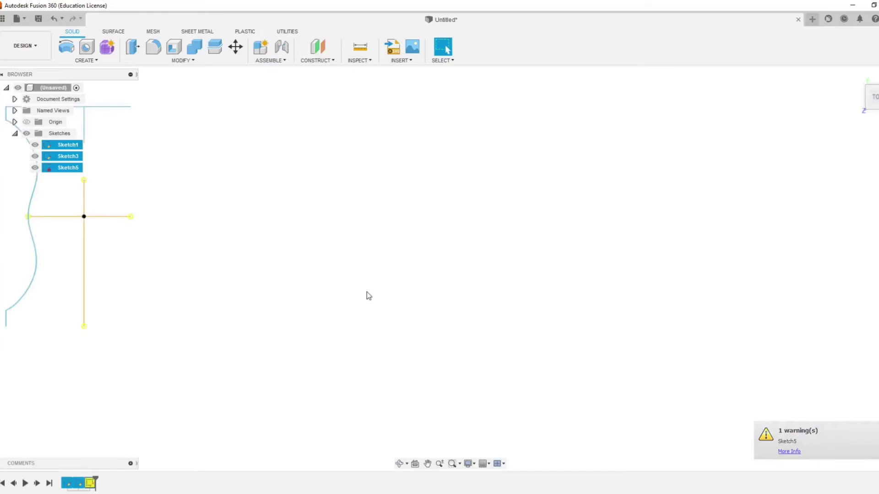
{"action": "scroll", "coordinate": [397, 292], "scroll_direction": "down", "scroll_amount": 2}
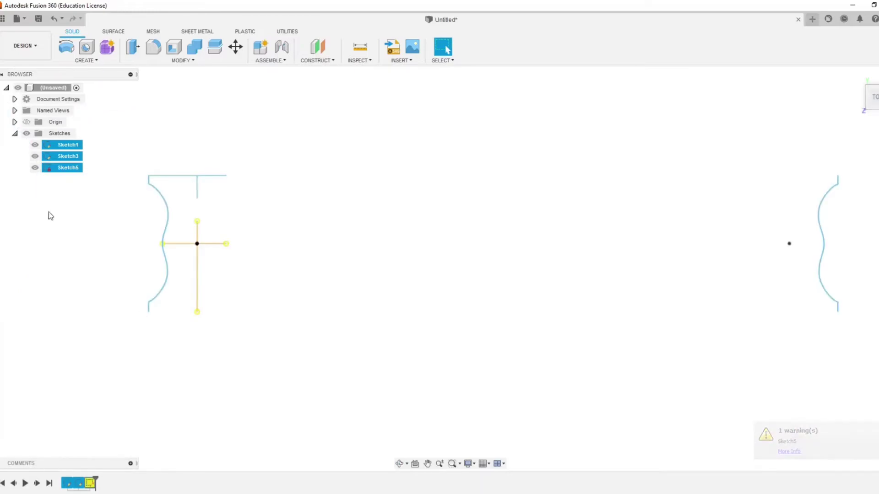
{"action": "left_click", "coordinate": [216, 244]}
{"action": "key", "text": "Delete"}
{"action": "left_click", "coordinate": [197, 252]}
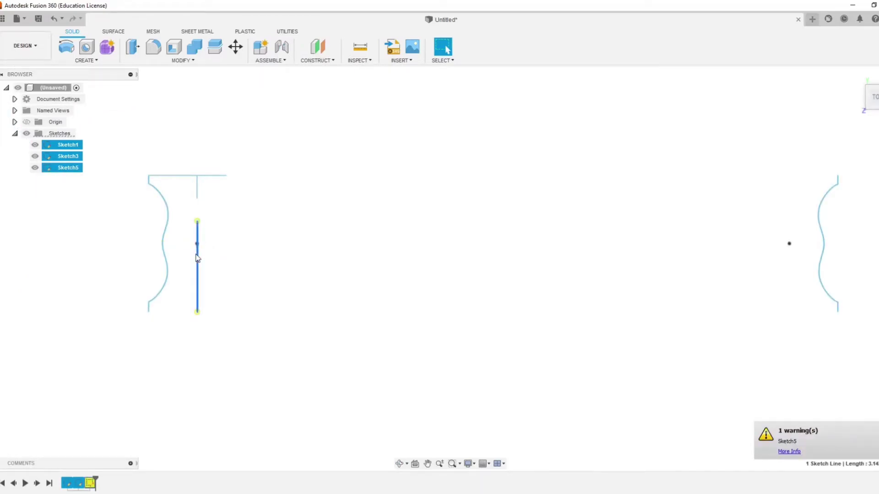
{"action": "key", "text": "Delete"}
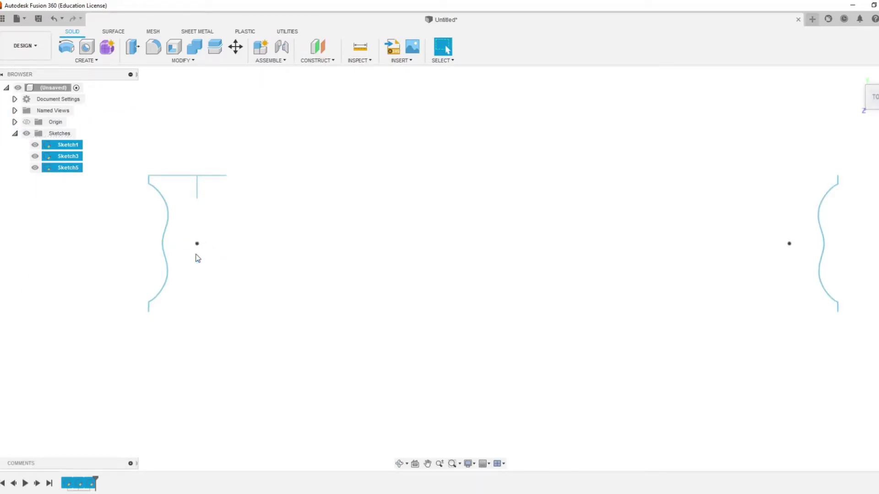
{"action": "left_click", "coordinate": [198, 188]}
{"action": "key", "text": "Delete"}
{"action": "left_click", "coordinate": [212, 176]}
{"action": "key", "text": "Delete"}
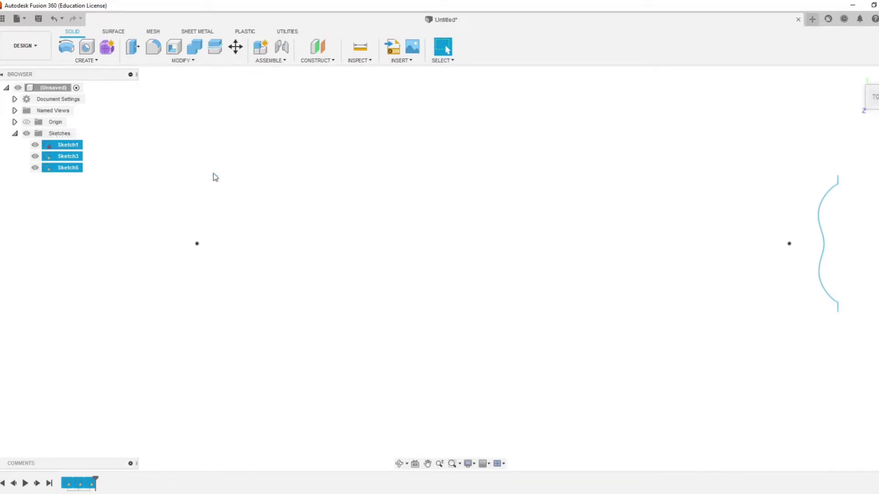
{"action": "left_click", "coordinate": [54, 18]}
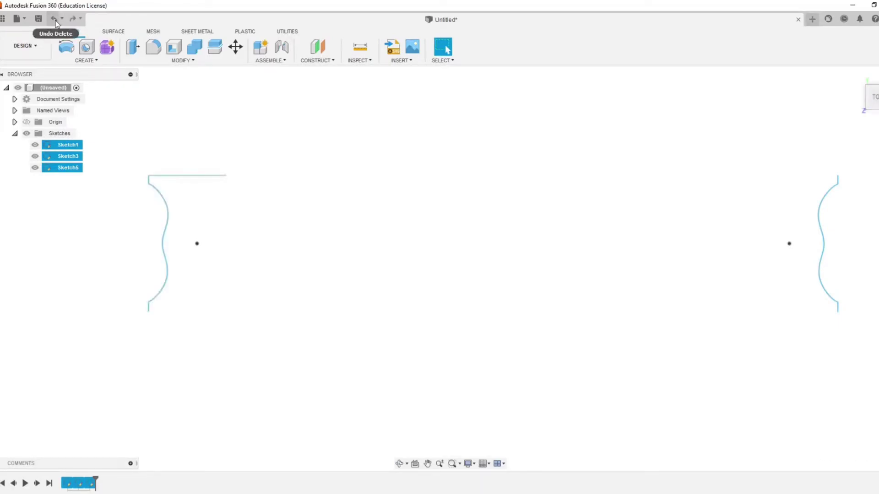
Step: Delete only the upper straight edge of the first wrapper, keeping its cut curve
{"action": "left_click", "coordinate": [212, 177]}
{"action": "key", "text": "Delete"}
{"action": "scroll", "coordinate": [286, 231], "scroll_direction": "down", "scroll_amount": 5}
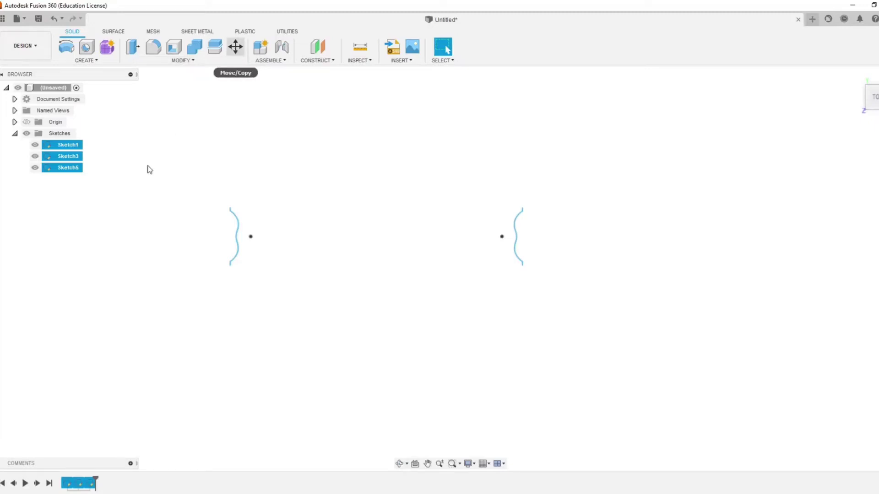
Step: Hide Sketch5 and select both cut curves and the remaining reference point as Sketch Objects for Move/Copy
{"action": "left_click", "coordinate": [35, 168]}
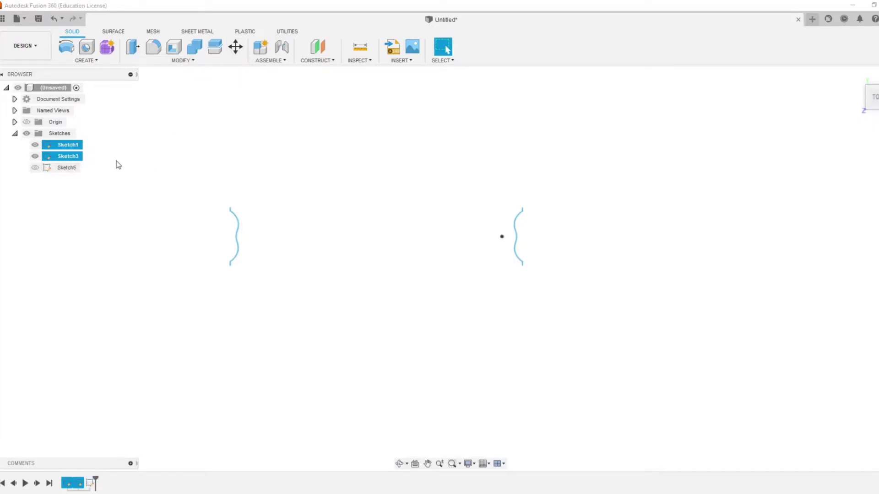
{"action": "left_click", "coordinate": [235, 46]}
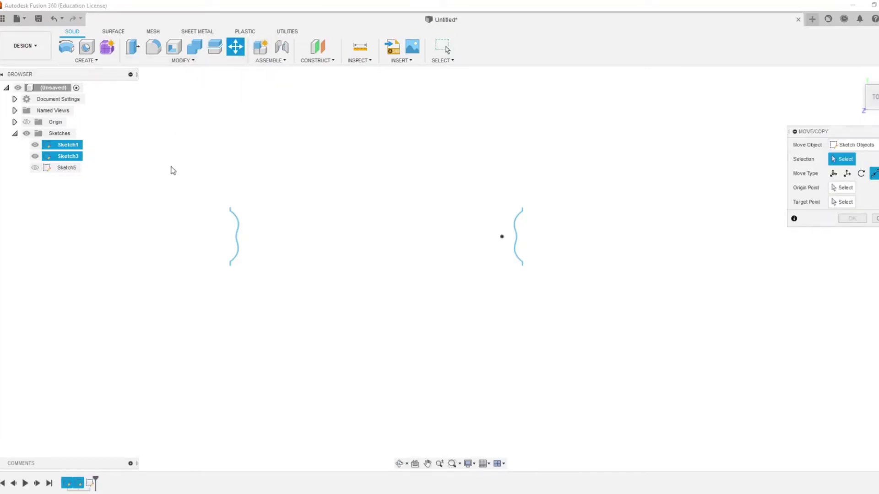
{"action": "left_click_drag", "start_coordinate": [172, 166], "coordinate": [607, 301]}
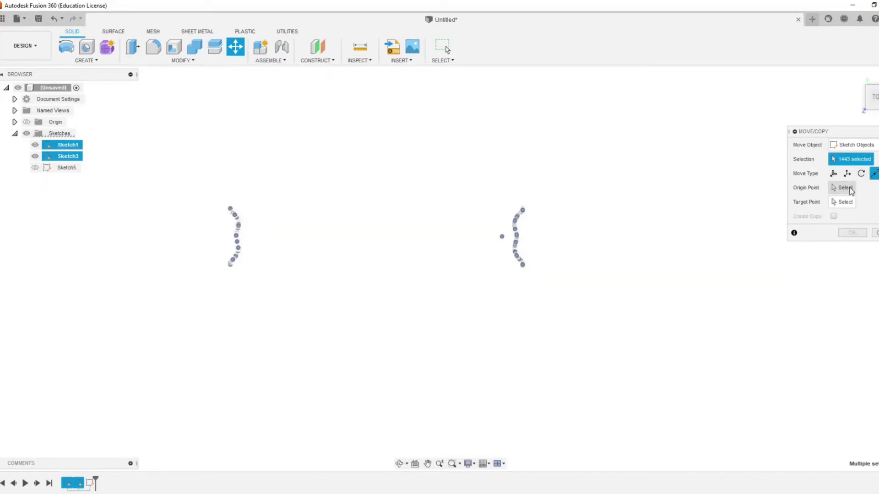
Step: Set the lowest end point of the first cut curve as the origin point of the move
{"action": "left_click", "coordinate": [845, 187]}
{"action": "scroll", "coordinate": [414, 298], "scroll_direction": "down", "scroll_amount": 2}
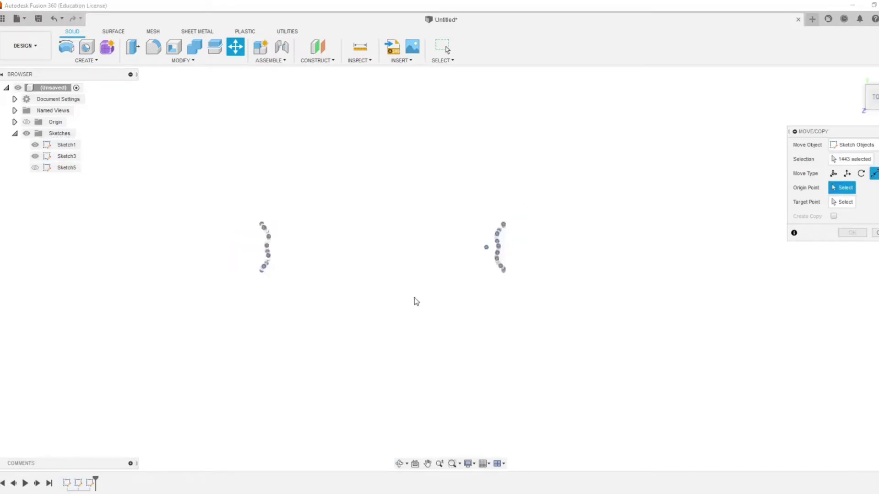
{"action": "scroll", "coordinate": [424, 157], "scroll_direction": "up", "scroll_amount": 2}
{"action": "scroll", "coordinate": [465, 349], "scroll_direction": "up", "scroll_amount": 5}
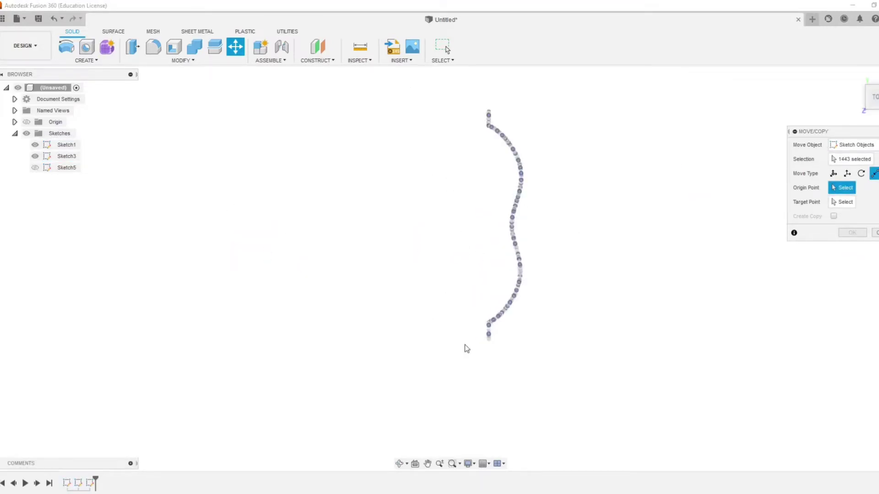
{"action": "scroll", "coordinate": [530, 337], "scroll_direction": "up", "scroll_amount": 5}
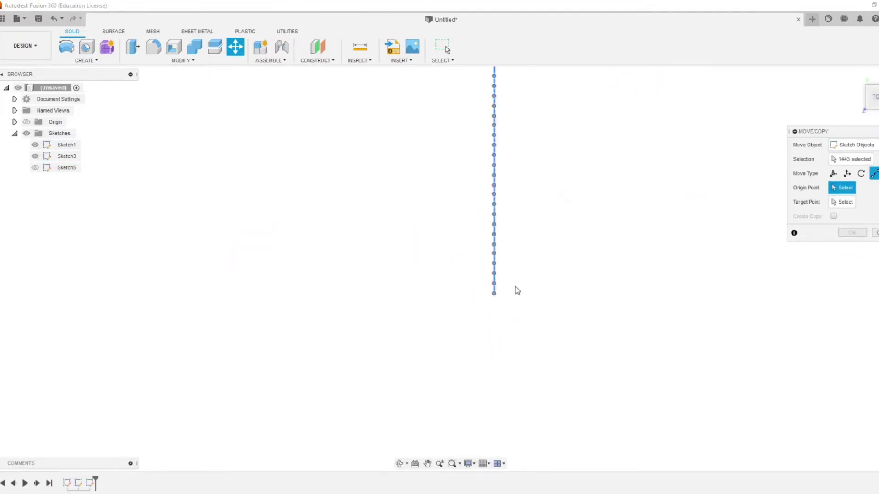
{"action": "left_click", "coordinate": [495, 295]}
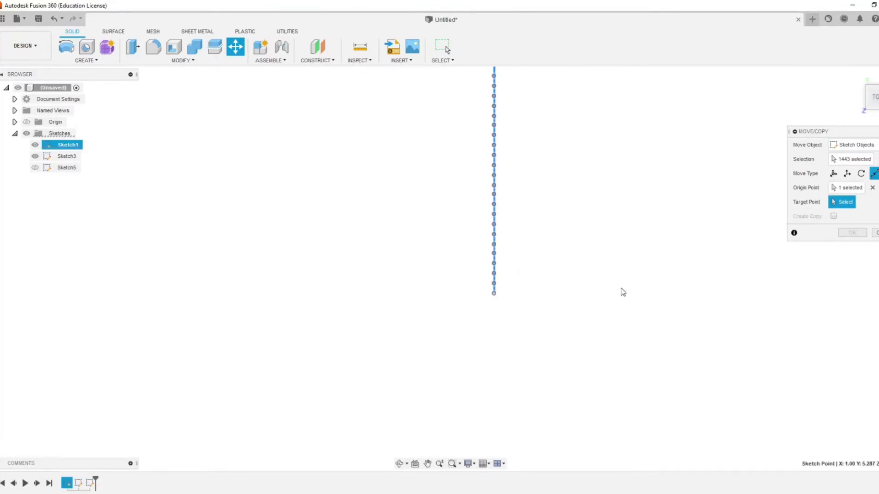
Step: Show the origin geometry, use the design's origin as the target point and confirm the move of both cut curves
{"action": "scroll", "coordinate": [623, 289], "scroll_direction": "down", "scroll_amount": 3}
{"action": "scroll", "coordinate": [706, 260], "scroll_direction": "down", "scroll_amount": 4}
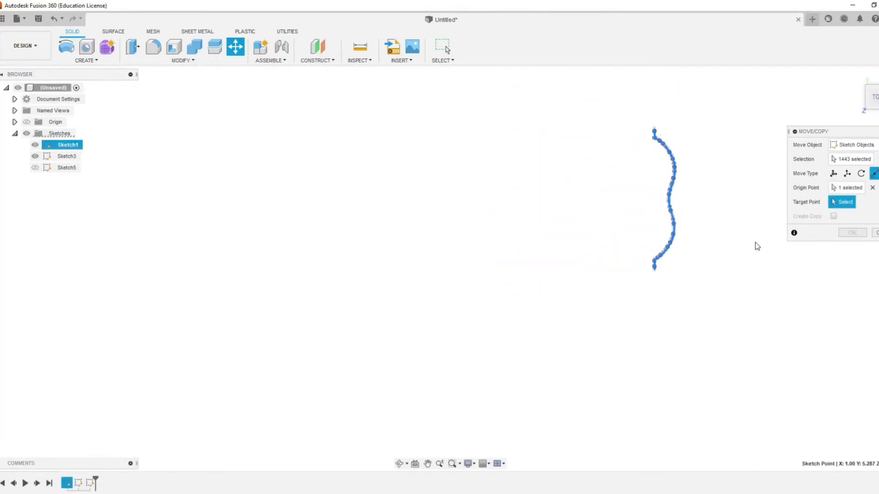
{"action": "left_click", "coordinate": [27, 122]}
{"action": "scroll", "coordinate": [504, 255], "scroll_direction": "down", "scroll_amount": 2}
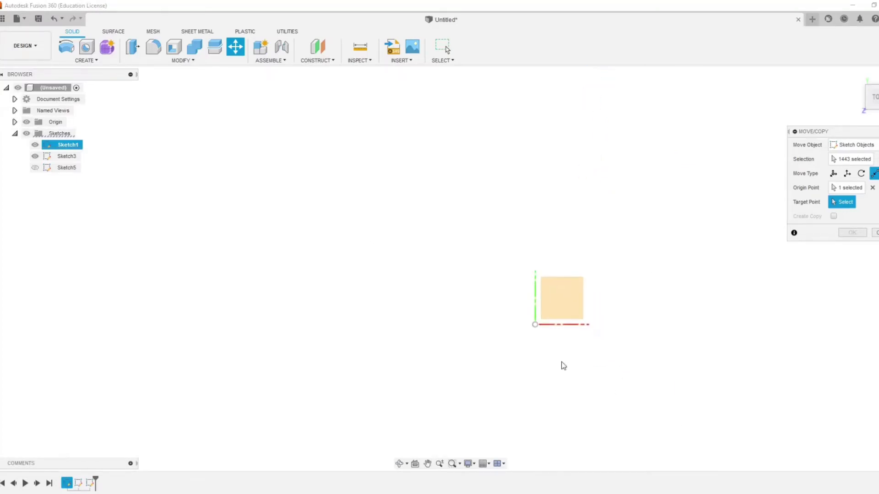
{"action": "left_click", "coordinate": [536, 324]}
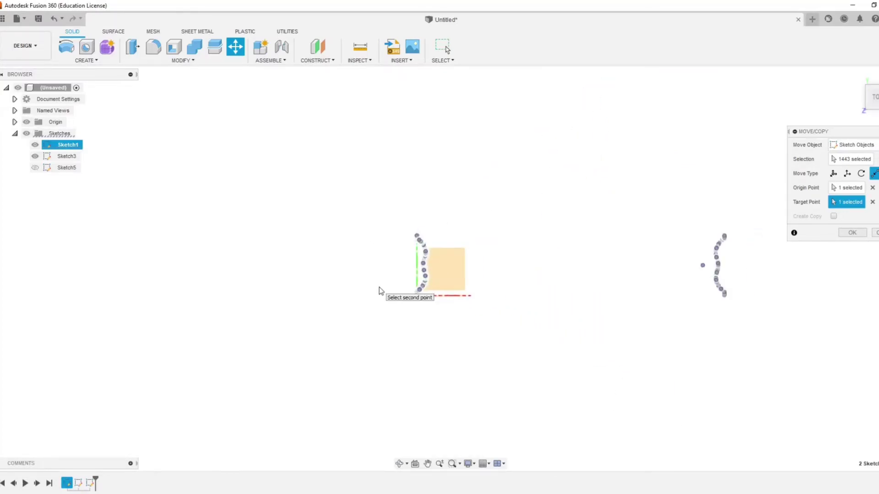
{"action": "left_click", "coordinate": [850, 233]}
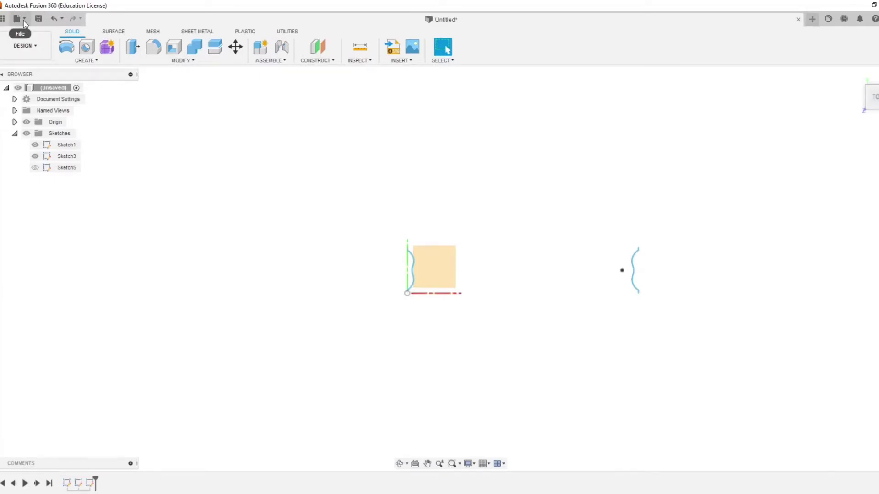
{"action": "left_click", "coordinate": [18, 18]}
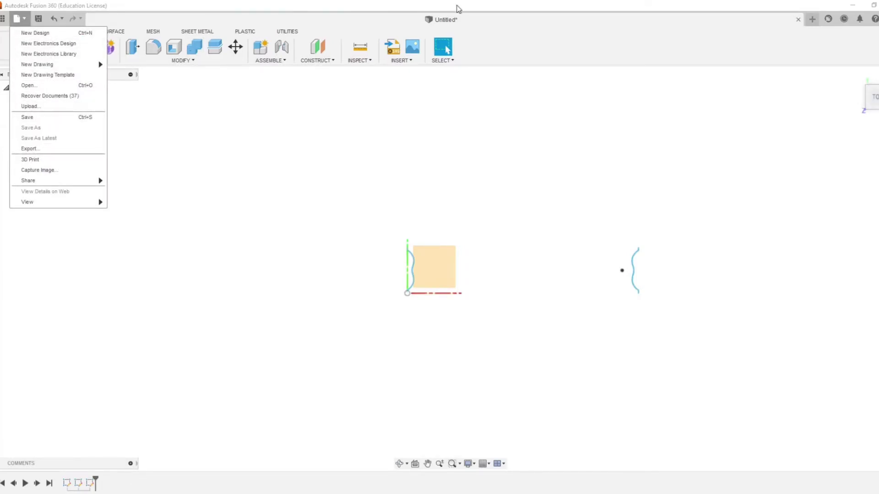
{"action": "left_click", "coordinate": [505, 45]}
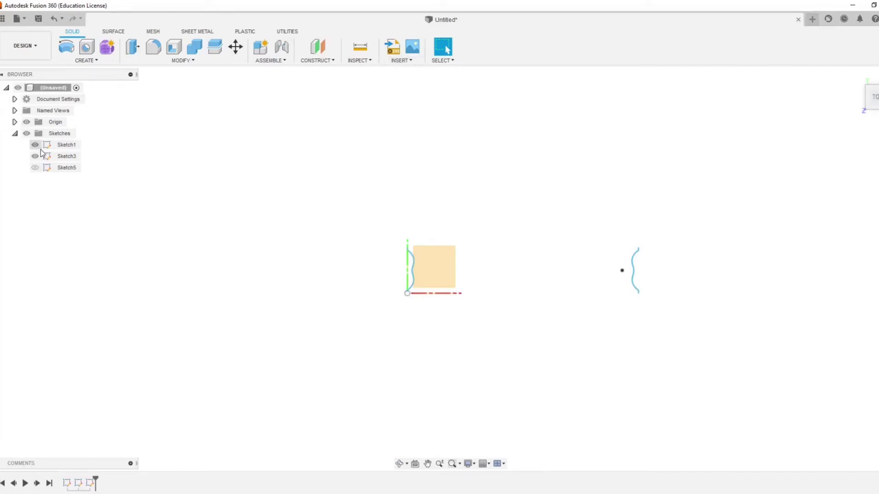
{"action": "right_click", "coordinate": [64, 156]}
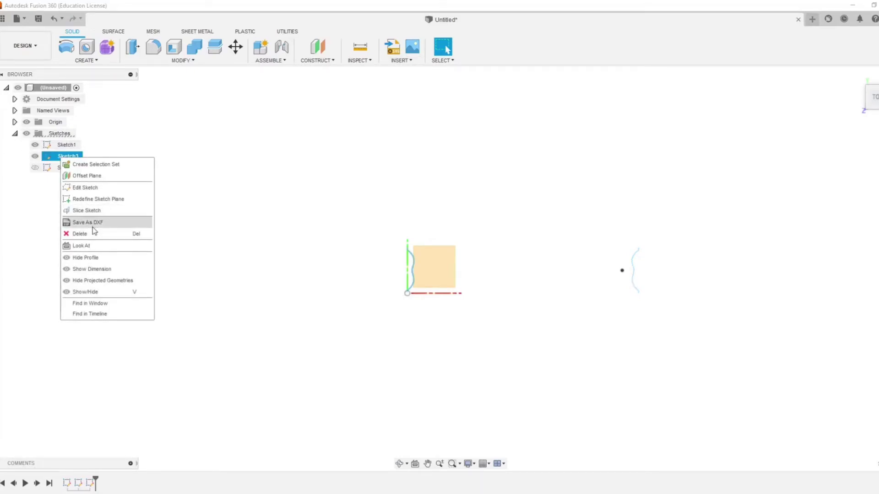
{"action": "left_click", "coordinate": [302, 223]}
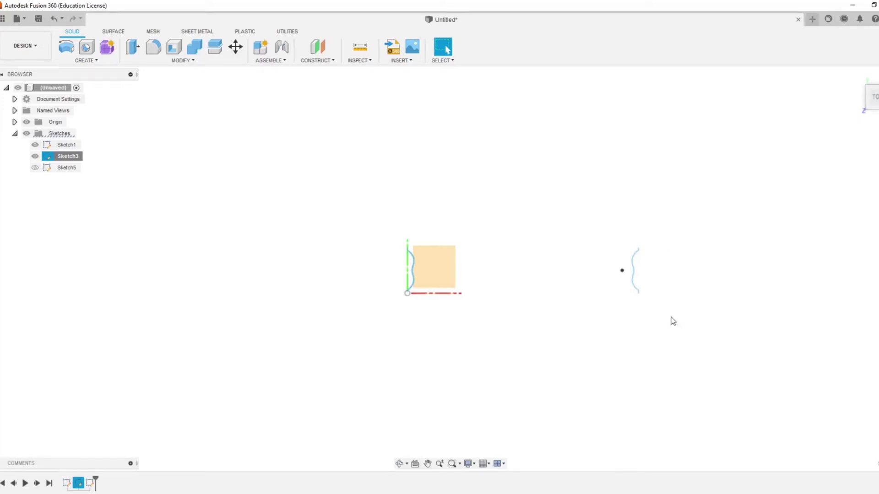
{"action": "middle_click_drag", "start_coordinate": [374, 311], "coordinate": [435, 278], "text": "shift"}
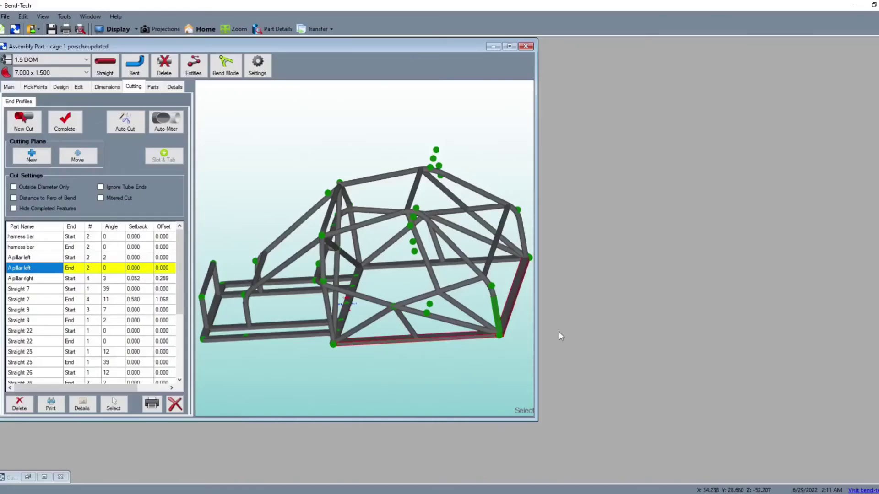
Step: Switch to Bend-Tech and examine the cutting detail and wrapper drawing for the end cut of A pillar left
{"action": "left_click", "coordinate": [513, 313]}
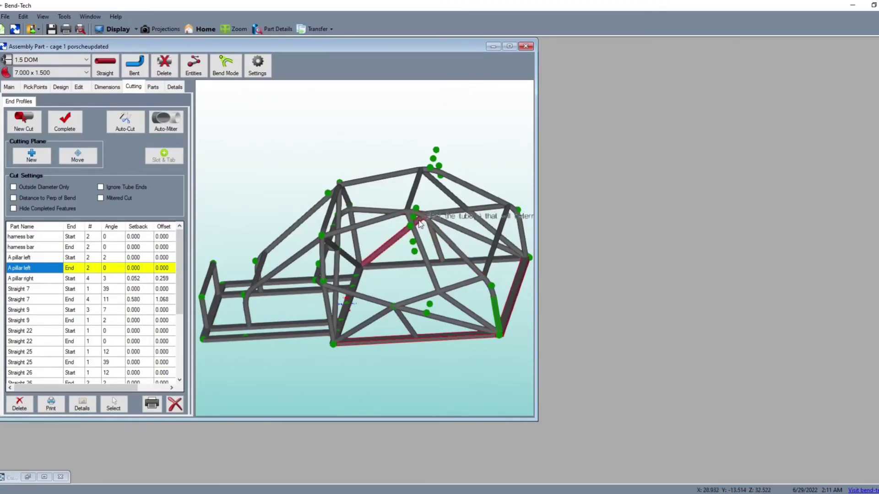
{"action": "left_click", "coordinate": [458, 250]}
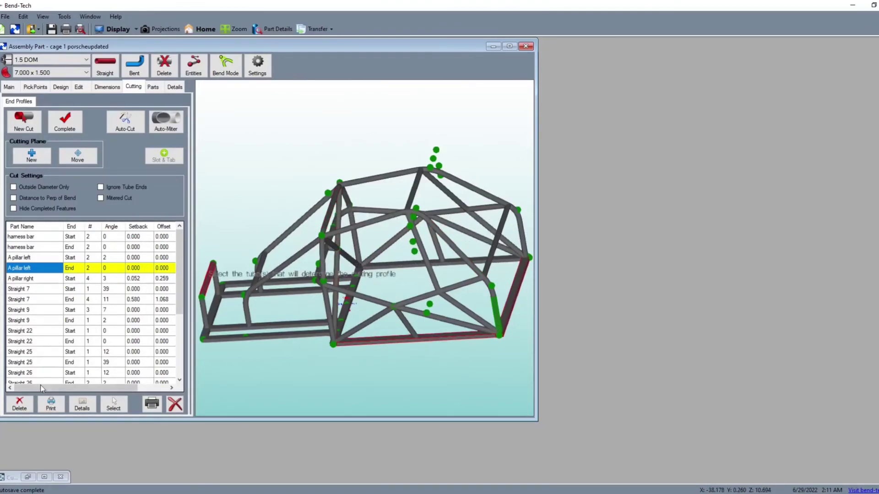
{"action": "left_click", "coordinate": [82, 404]}
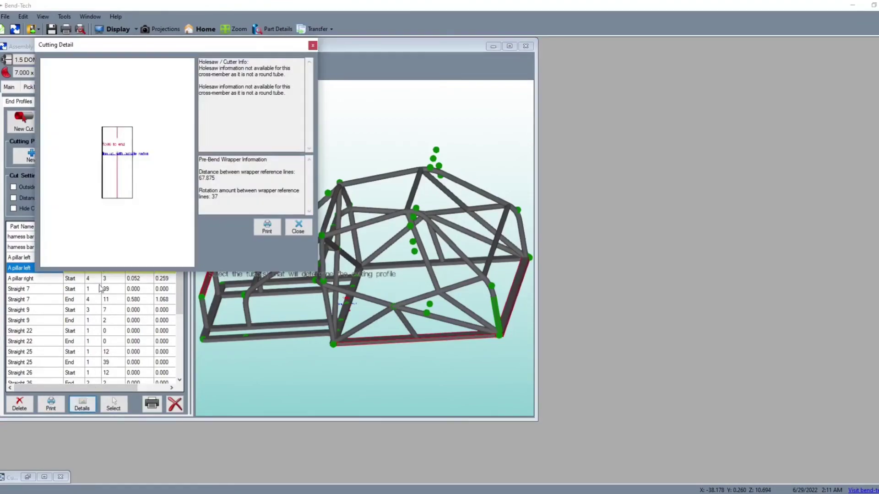
{"action": "scroll", "coordinate": [111, 152], "scroll_direction": "up", "scroll_amount": 3}
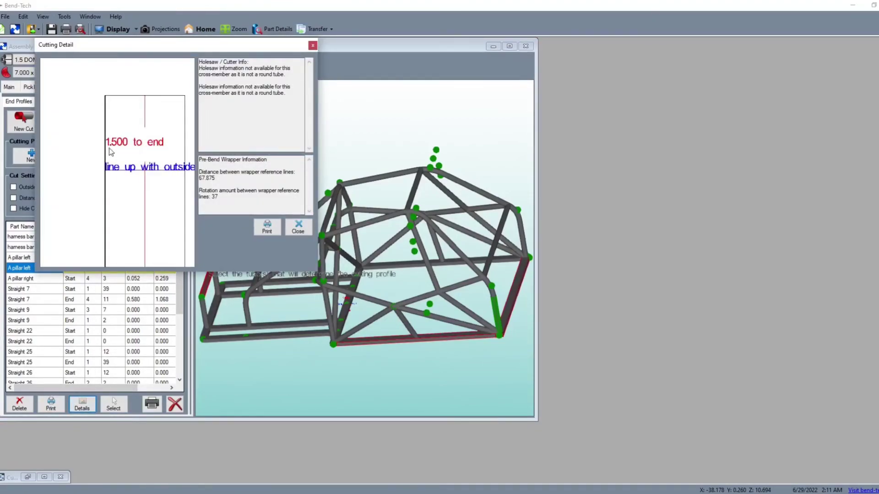